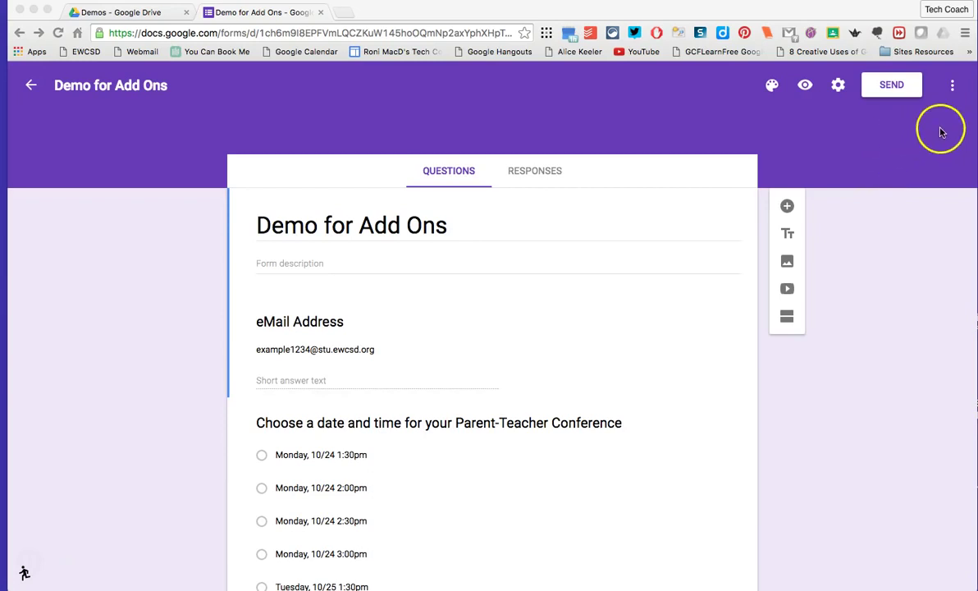
Step: Install the free Form Notifications add-on for the form, allow its requested permissions and dismiss its introduction notice
{"action": "left_click", "coordinate": [953, 87]}
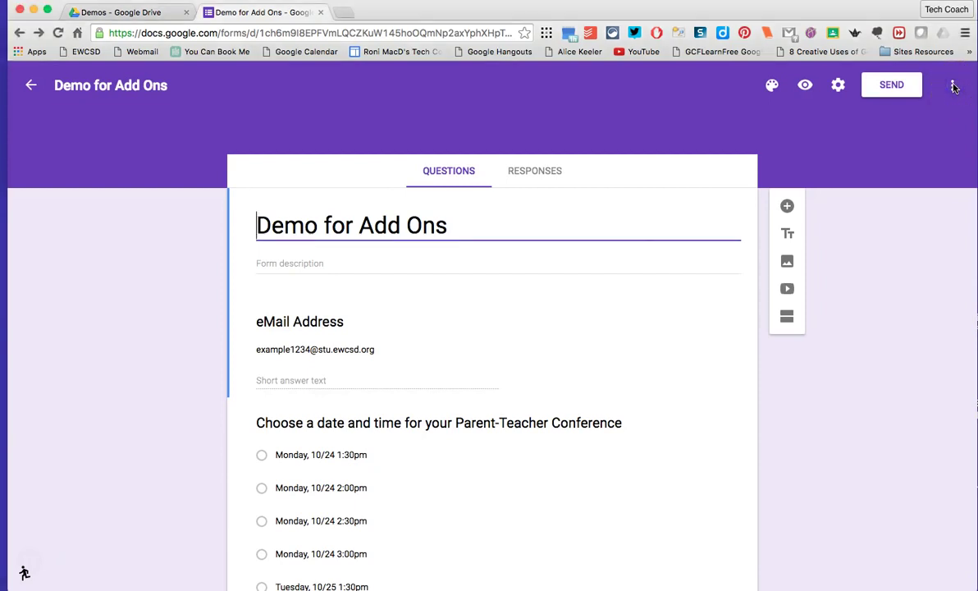
{"action": "left_click", "coordinate": [954, 87]}
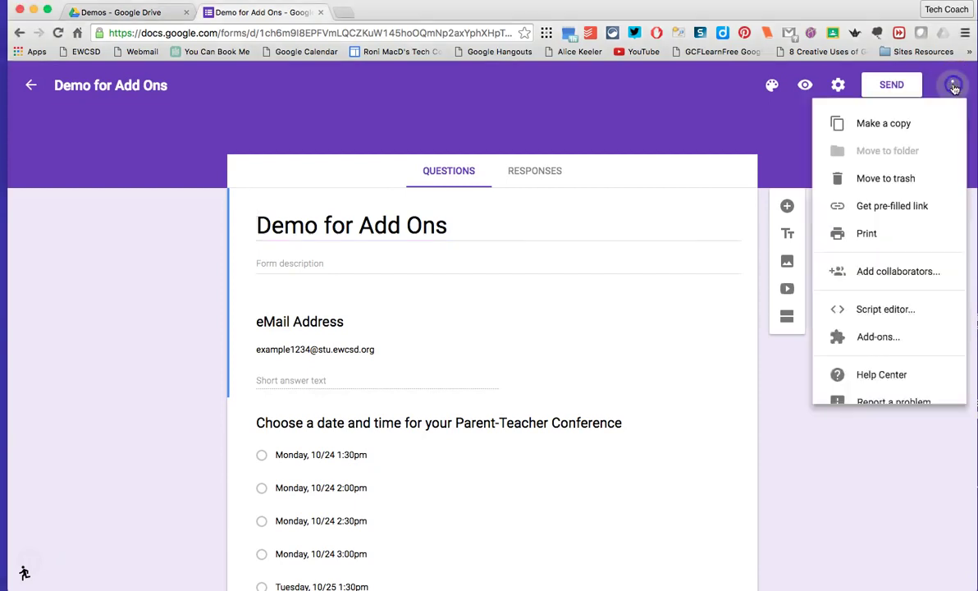
{"action": "left_click", "coordinate": [894, 343]}
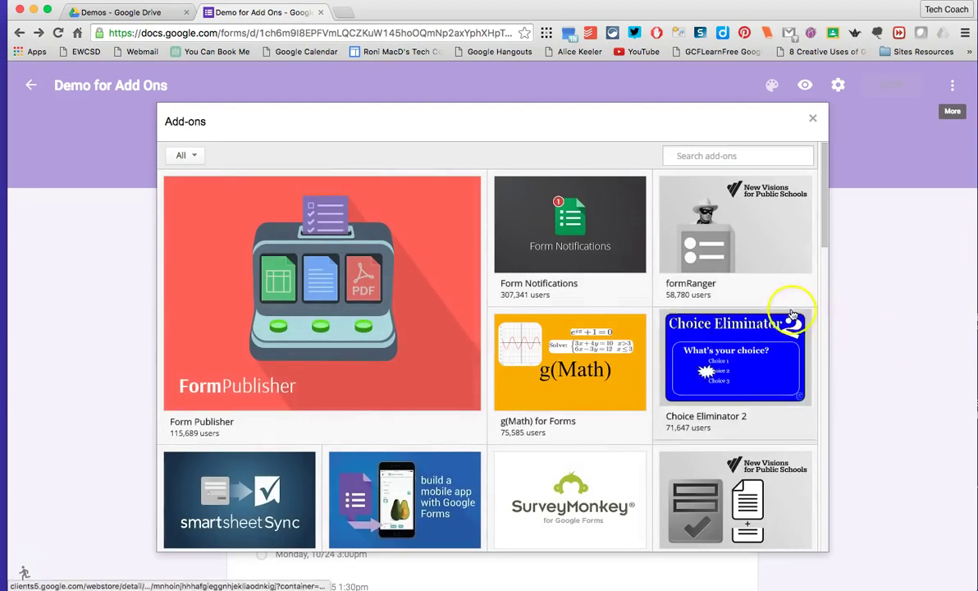
{"action": "mouse_move", "coordinate": [793, 315]}
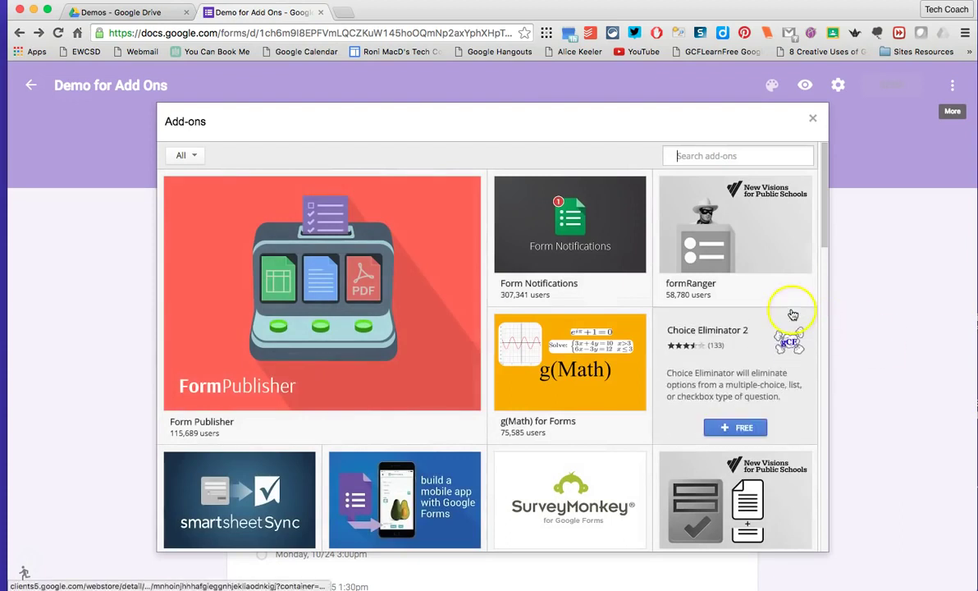
{"action": "scroll", "coordinate": [560, 318], "scroll_direction": "down", "scroll_amount": 10}
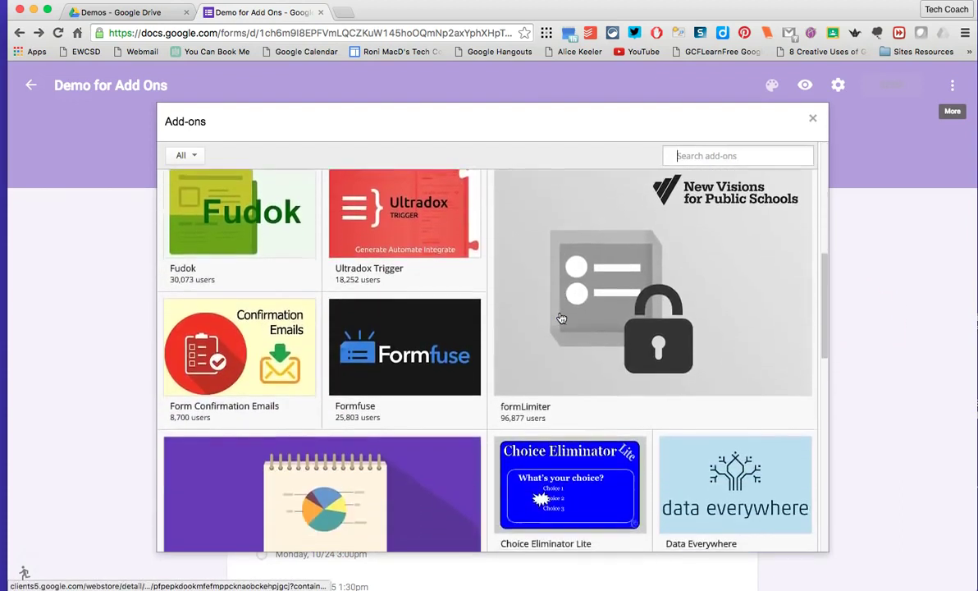
{"action": "scroll", "coordinate": [562, 319], "scroll_direction": "up", "scroll_amount": 10}
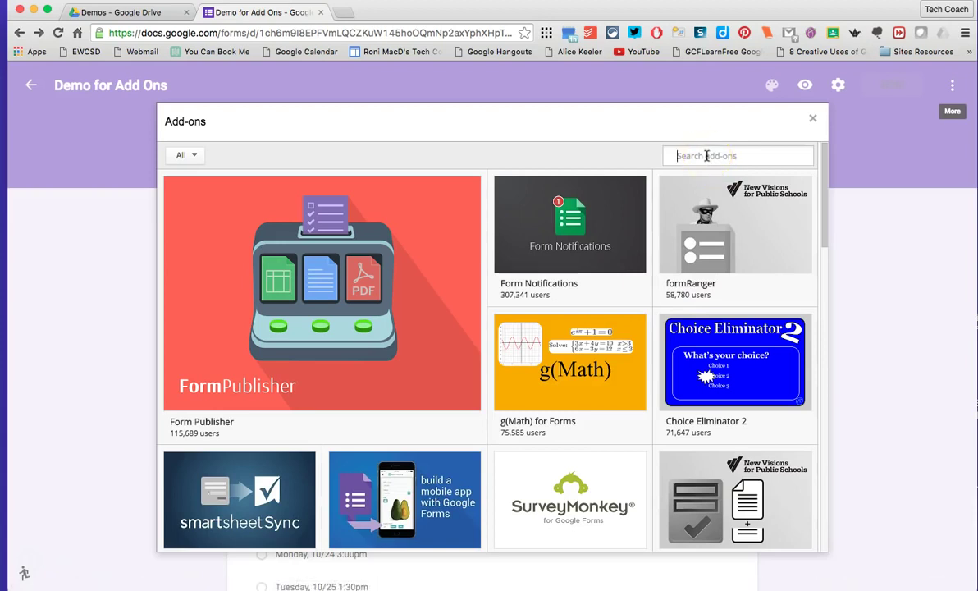
{"action": "left_click", "coordinate": [590, 219]}
{"action": "left_click", "coordinate": [559, 291]}
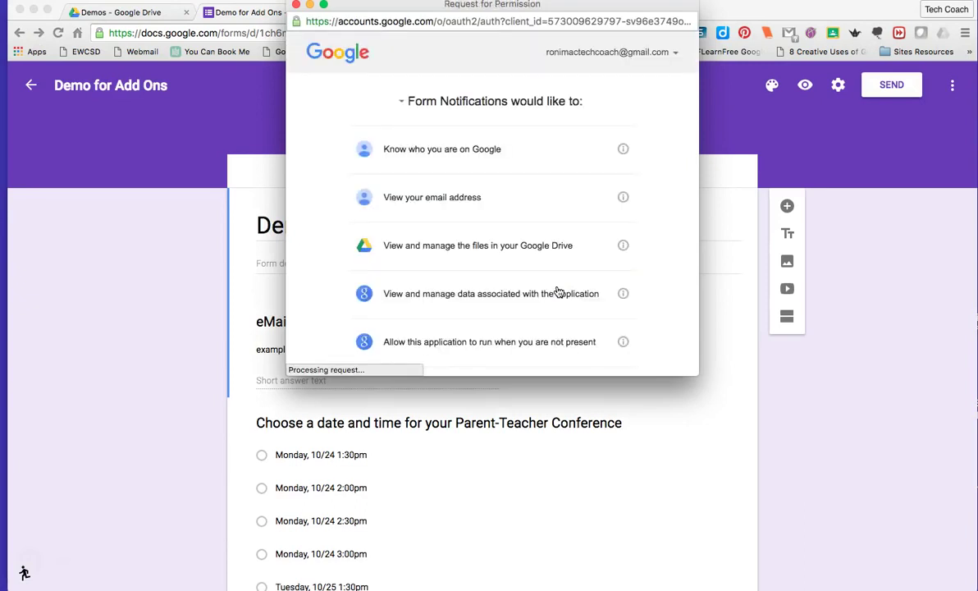
{"action": "scroll", "coordinate": [557, 292], "scroll_direction": "down", "scroll_amount": 5}
{"action": "left_click", "coordinate": [596, 305]}
{"action": "left_click", "coordinate": [612, 345]}
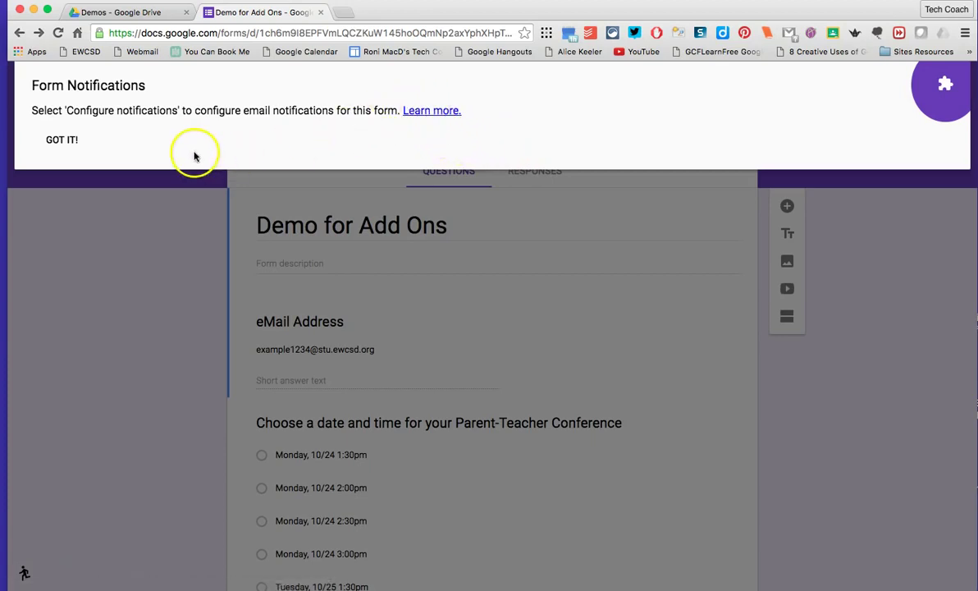
{"action": "left_click", "coordinate": [64, 139]}
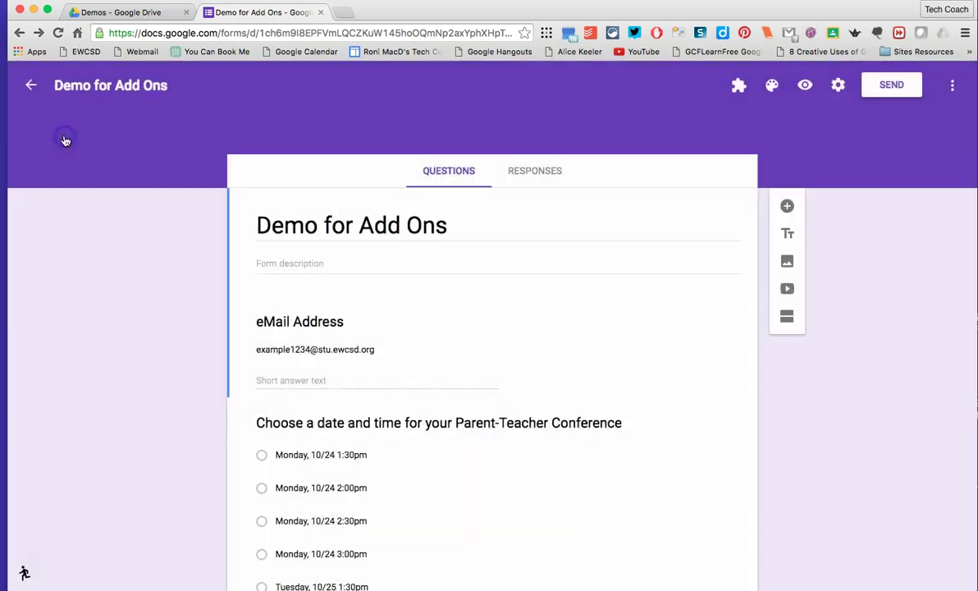
Step: Add the free formLimiter add-on to the form, grant it the requested account permissions and dismiss its getting-started notice
{"action": "left_click", "coordinate": [952, 86]}
{"action": "left_click", "coordinate": [817, 342]}
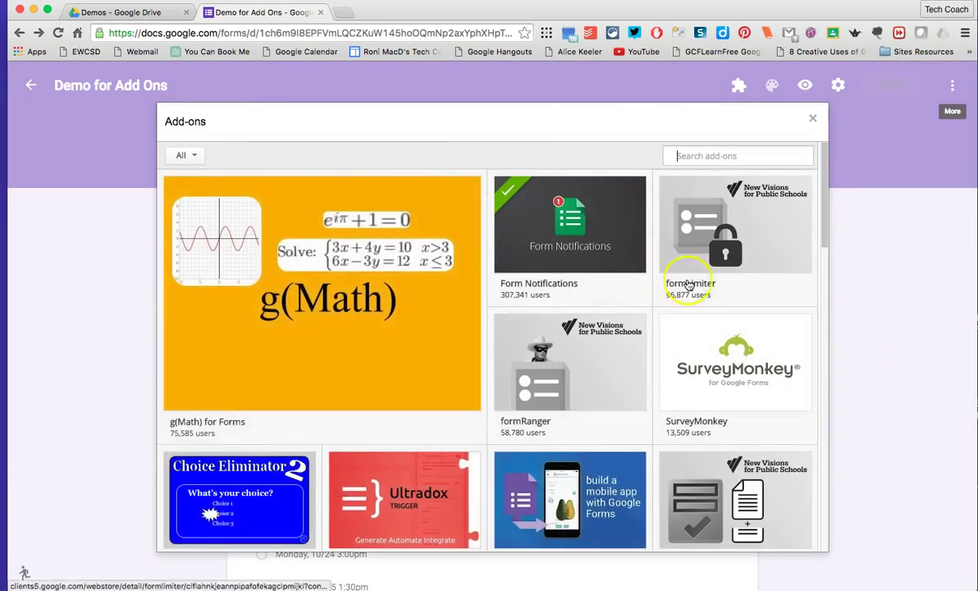
{"action": "mouse_move", "coordinate": [689, 287]}
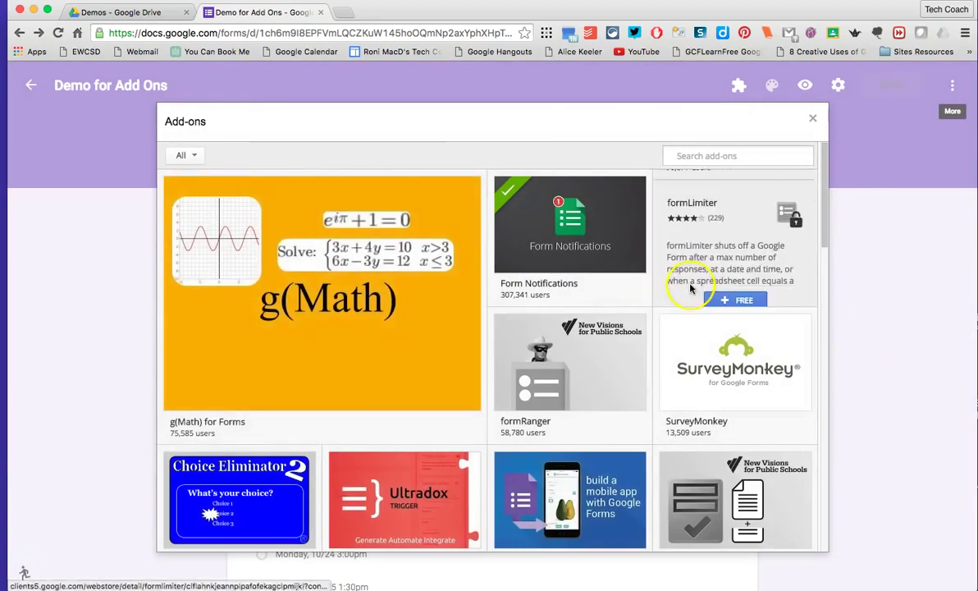
{"action": "left_click", "coordinate": [724, 292]}
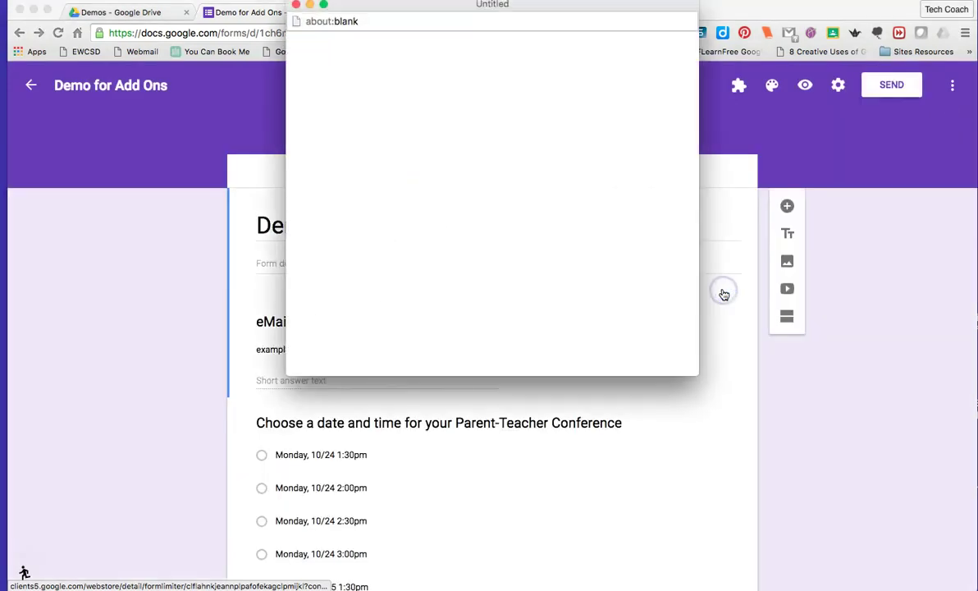
{"action": "scroll", "coordinate": [626, 256], "scroll_direction": "down", "scroll_amount": 5}
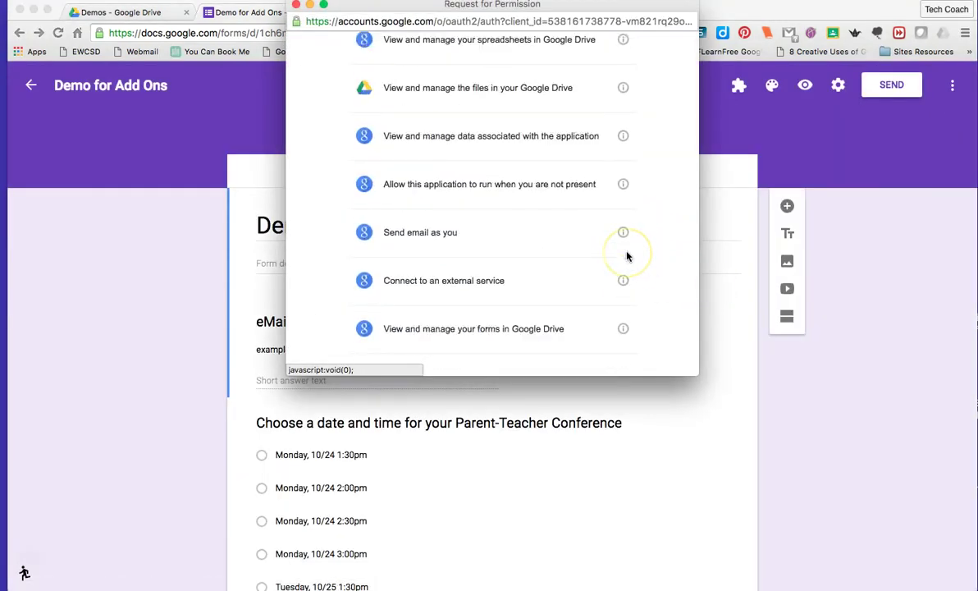
{"action": "left_click", "coordinate": [616, 345]}
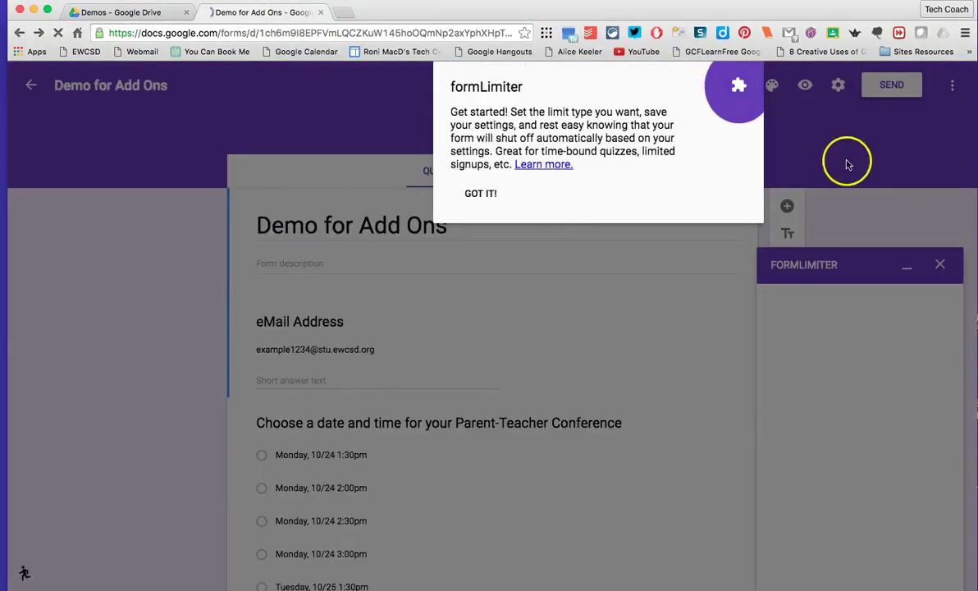
{"action": "left_click", "coordinate": [476, 194]}
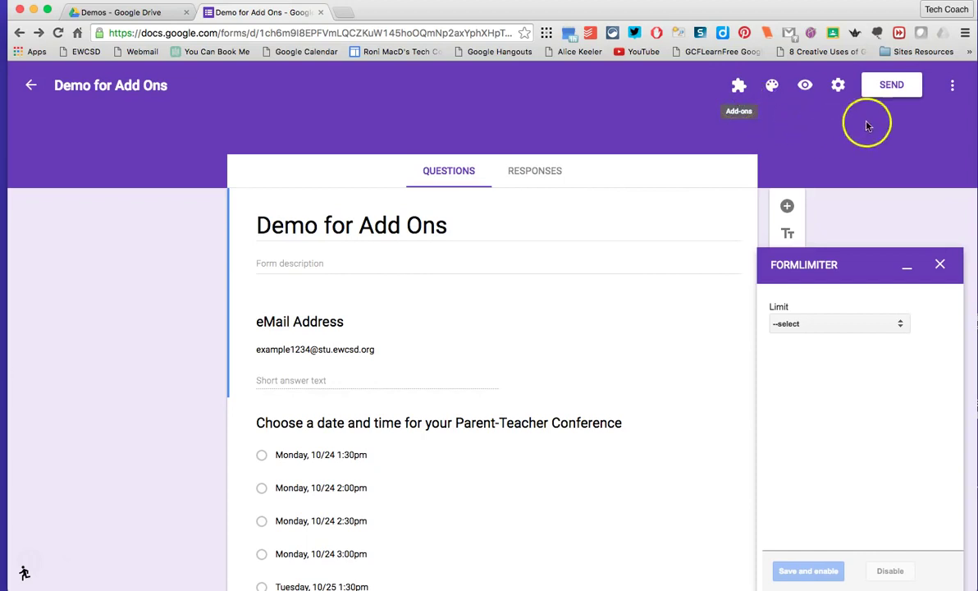
Step: Close the formLimiter settings and install the free Choice Eliminator 2 add-on, allowing its permissions and dismissing its introduction notice
{"action": "left_click", "coordinate": [952, 87]}
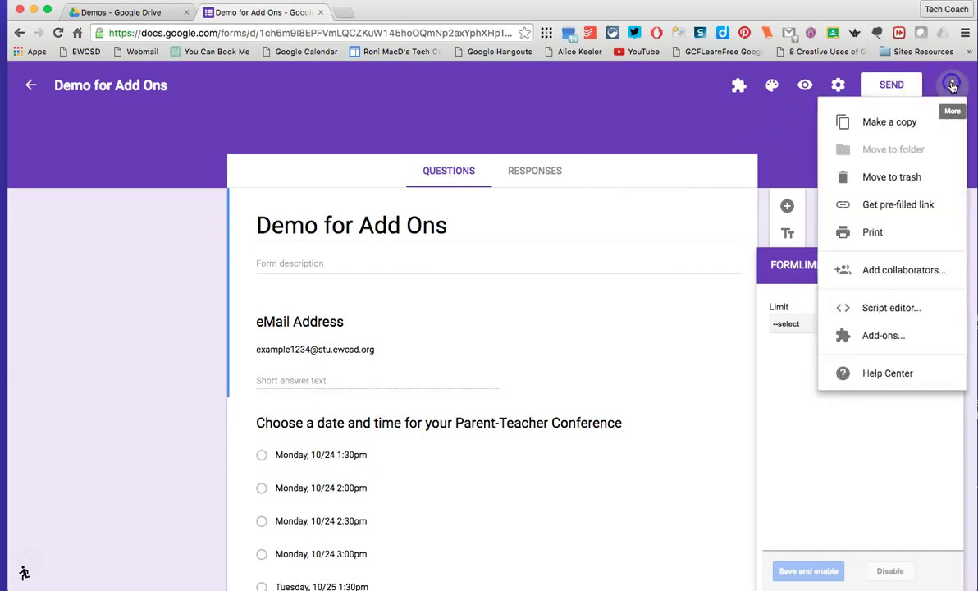
{"action": "left_click", "coordinate": [859, 343]}
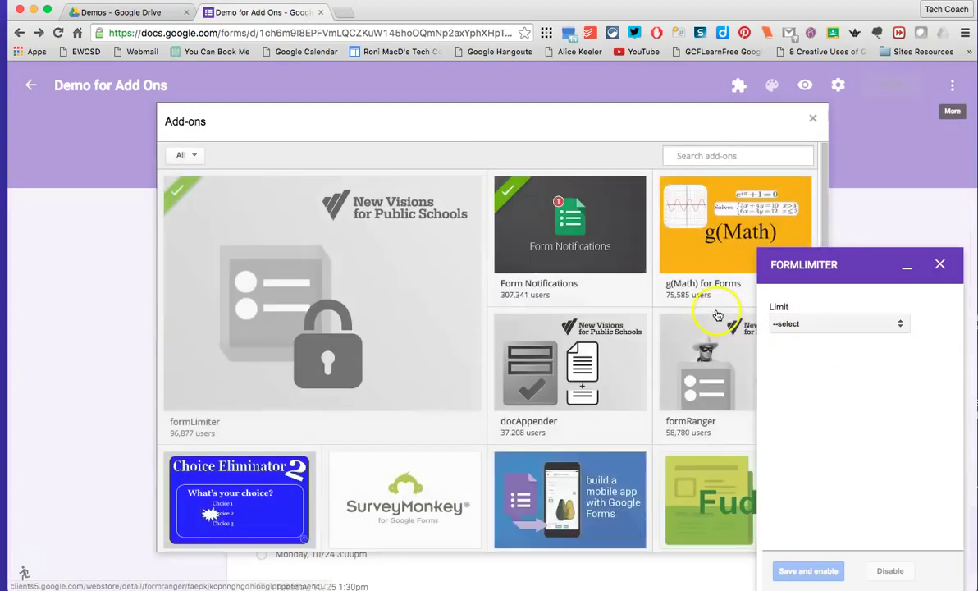
{"action": "left_click", "coordinate": [939, 263]}
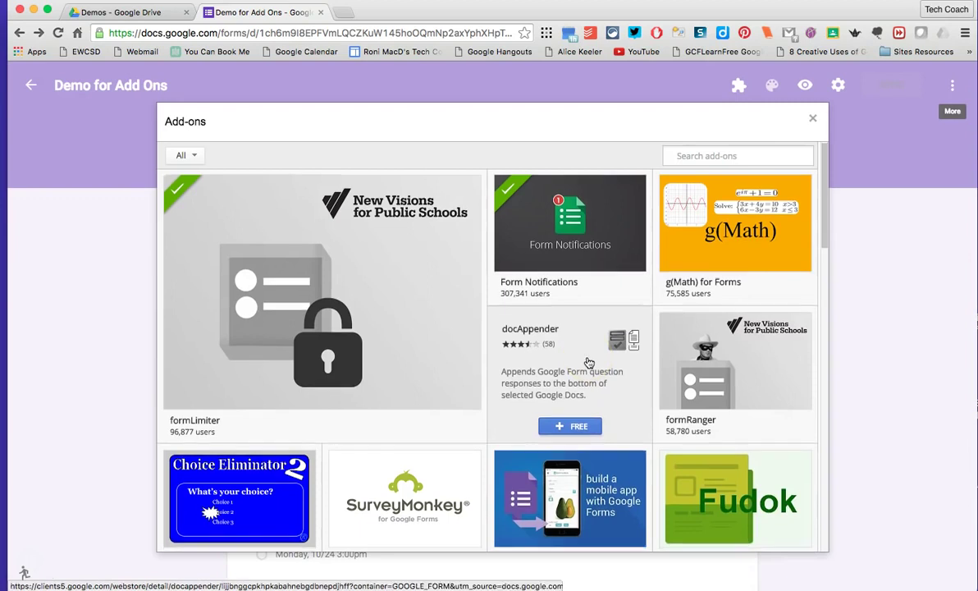
{"action": "scroll", "coordinate": [588, 363], "scroll_direction": "down", "scroll_amount": 3}
{"action": "left_click", "coordinate": [222, 378]}
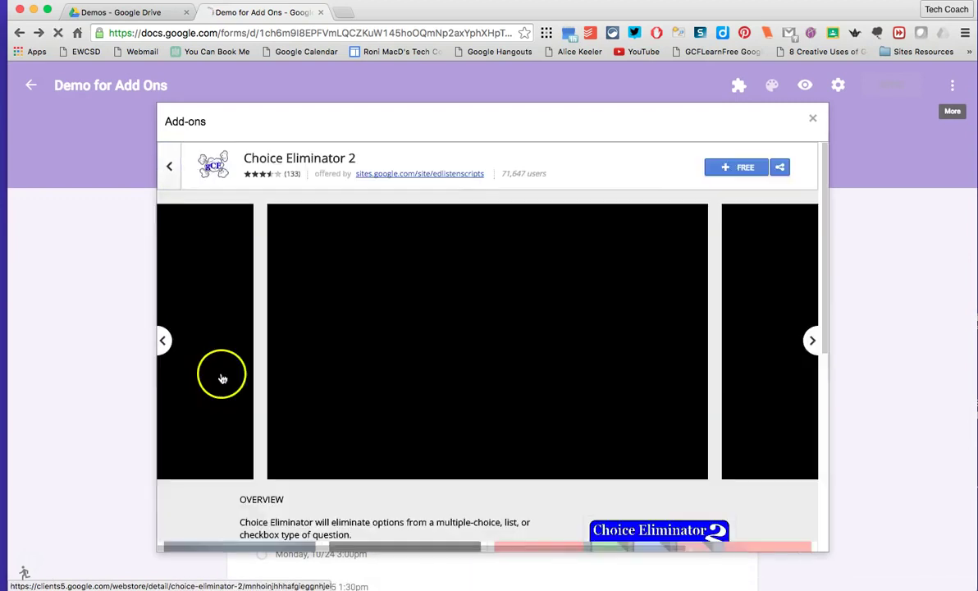
{"action": "left_click", "coordinate": [729, 169]}
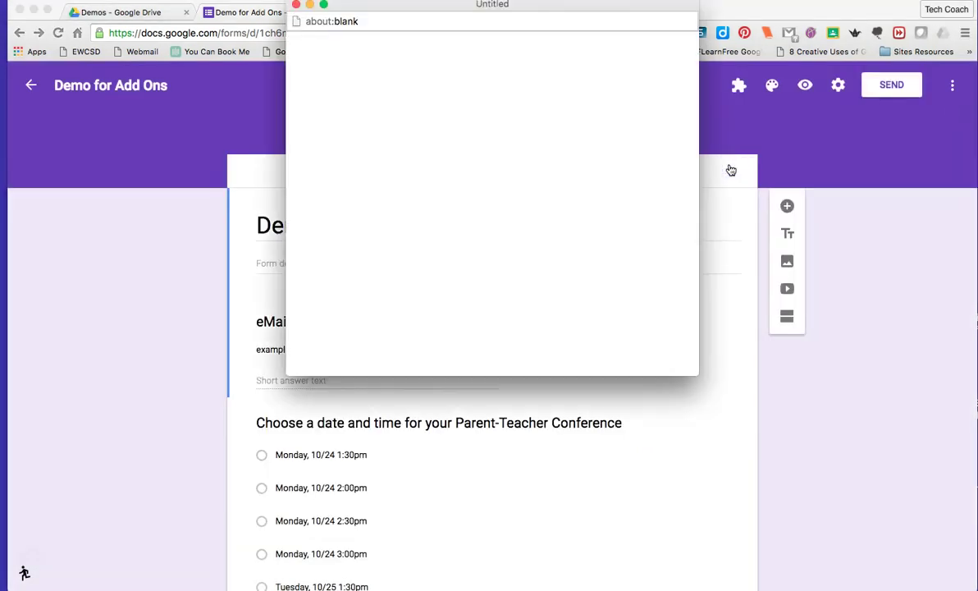
{"action": "scroll", "coordinate": [578, 232], "scroll_direction": "down", "scroll_amount": 5}
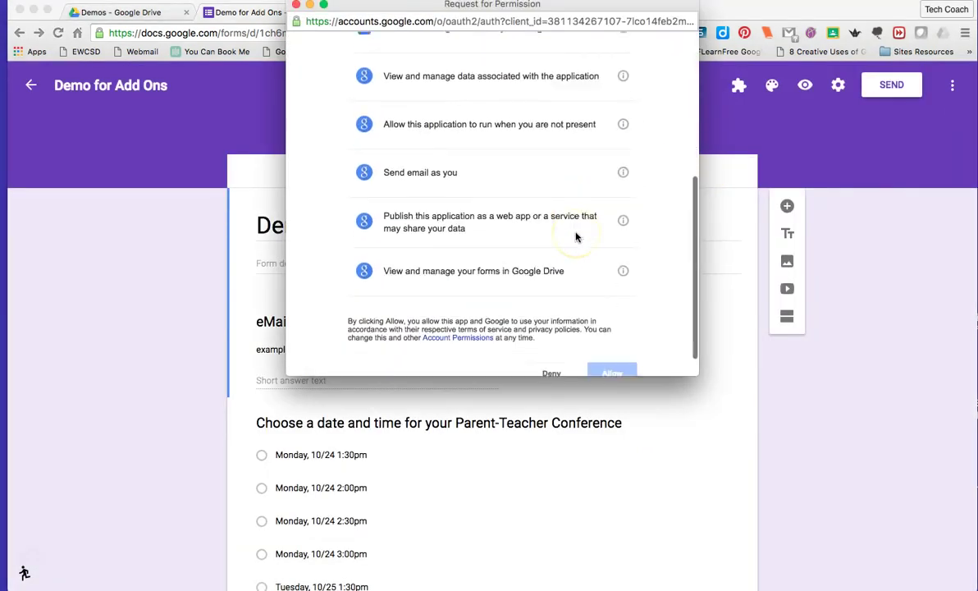
{"action": "scroll", "coordinate": [576, 237], "scroll_direction": "down", "scroll_amount": 1}
{"action": "left_click", "coordinate": [610, 356]}
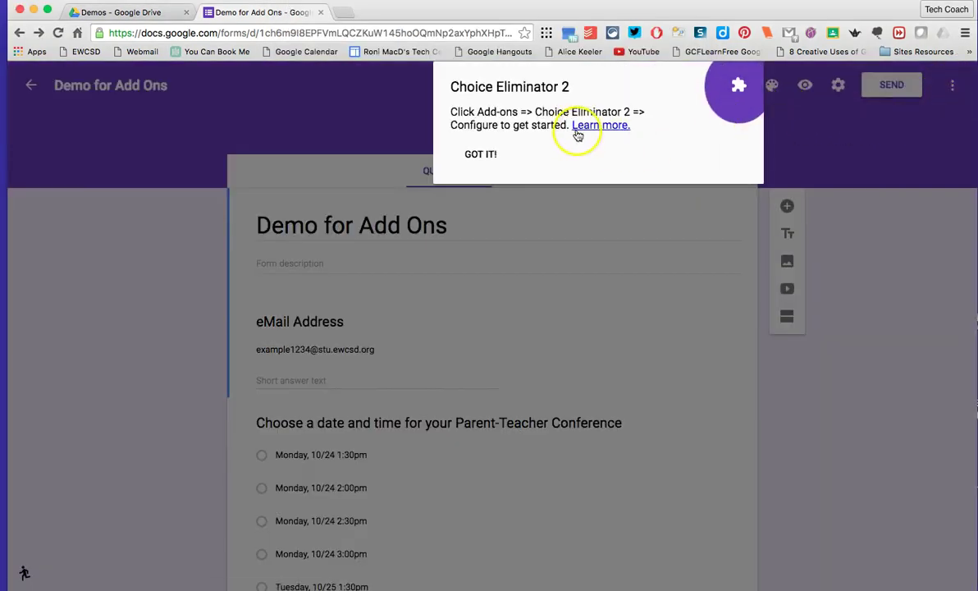
{"action": "left_click", "coordinate": [480, 155]}
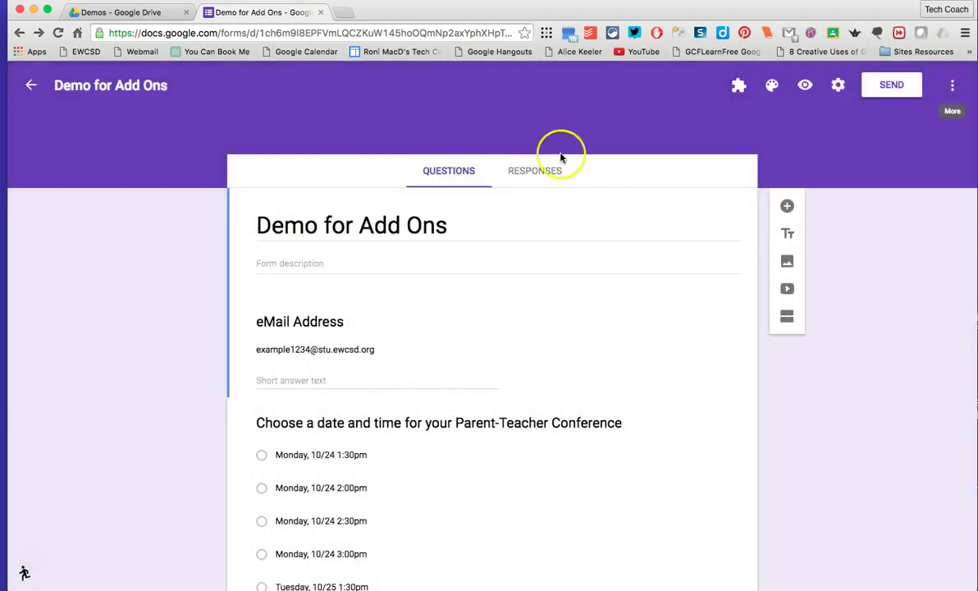
Step: Find the formRecycler add-on in the add-ons gallery, install it with its requested permissions allowed and dismiss its introduction notice
{"action": "left_click", "coordinate": [952, 86]}
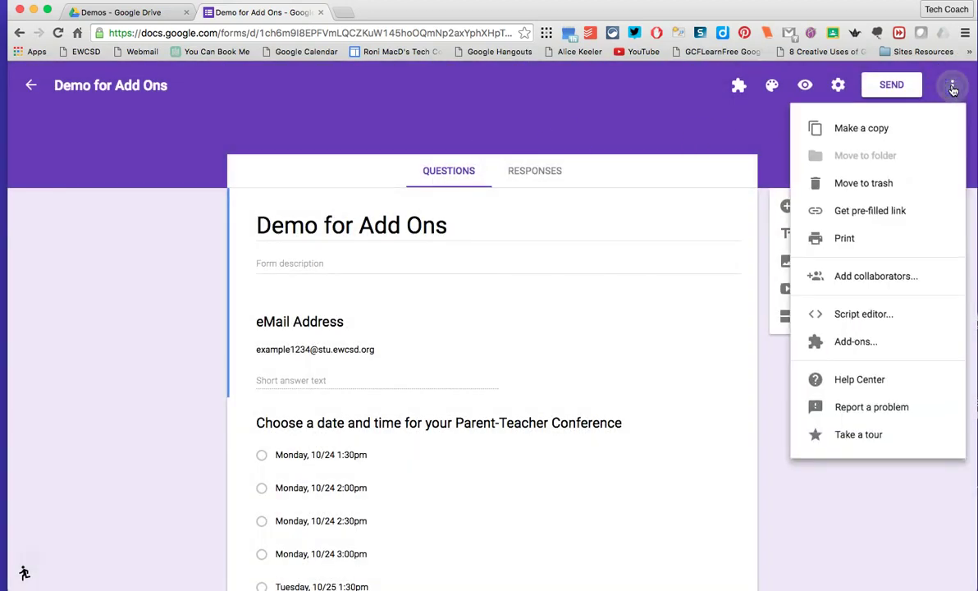
{"action": "left_click", "coordinate": [886, 342]}
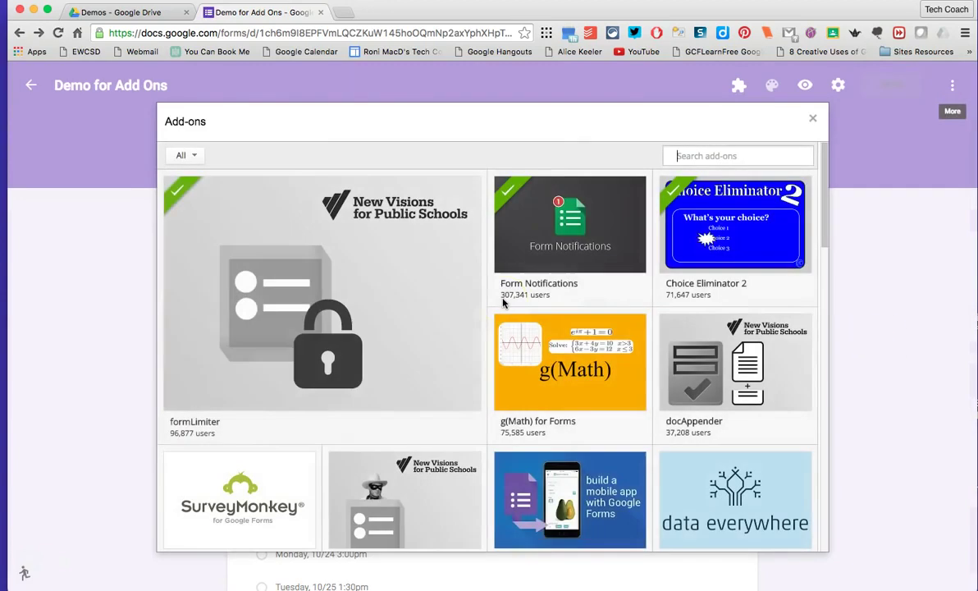
{"action": "scroll", "coordinate": [503, 304], "scroll_direction": "down", "scroll_amount": 3}
{"action": "scroll", "coordinate": [503, 304], "scroll_direction": "down", "scroll_amount": 9}
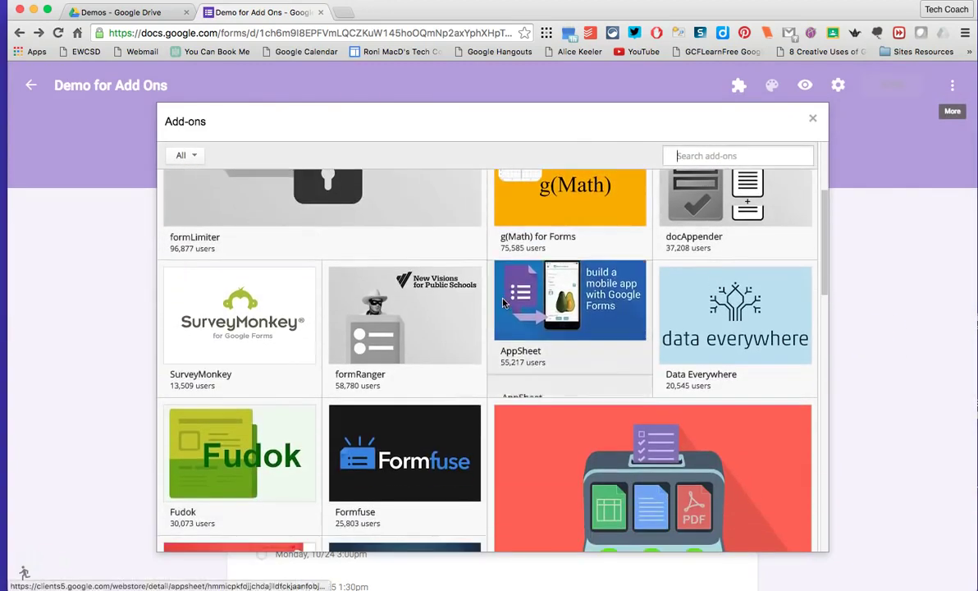
{"action": "scroll", "coordinate": [503, 304], "scroll_direction": "up", "scroll_amount": 8}
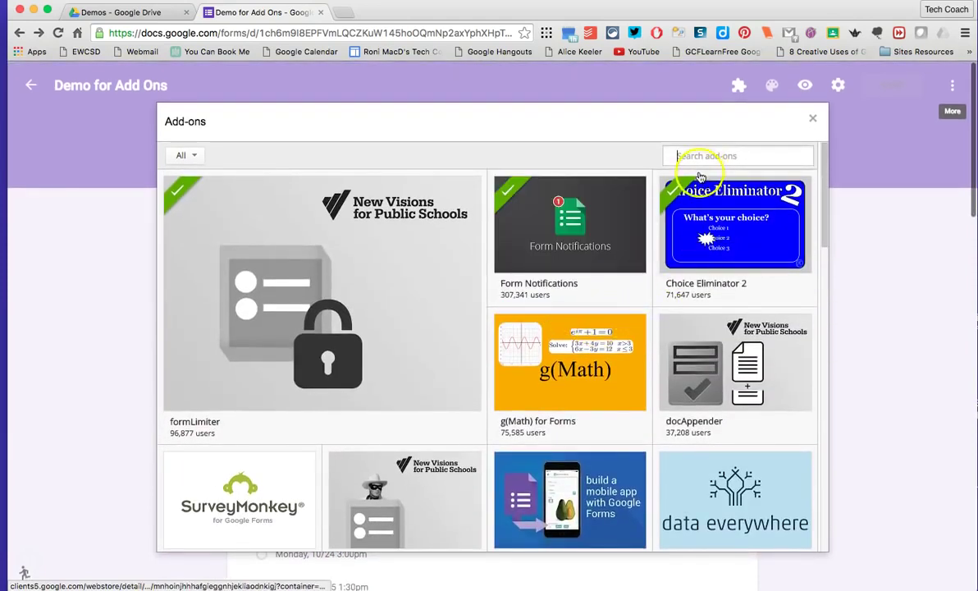
{"action": "scroll", "coordinate": [644, 338], "scroll_direction": "down", "scroll_amount": 5}
{"action": "scroll", "coordinate": [645, 348], "scroll_direction": "down", "scroll_amount": 18}
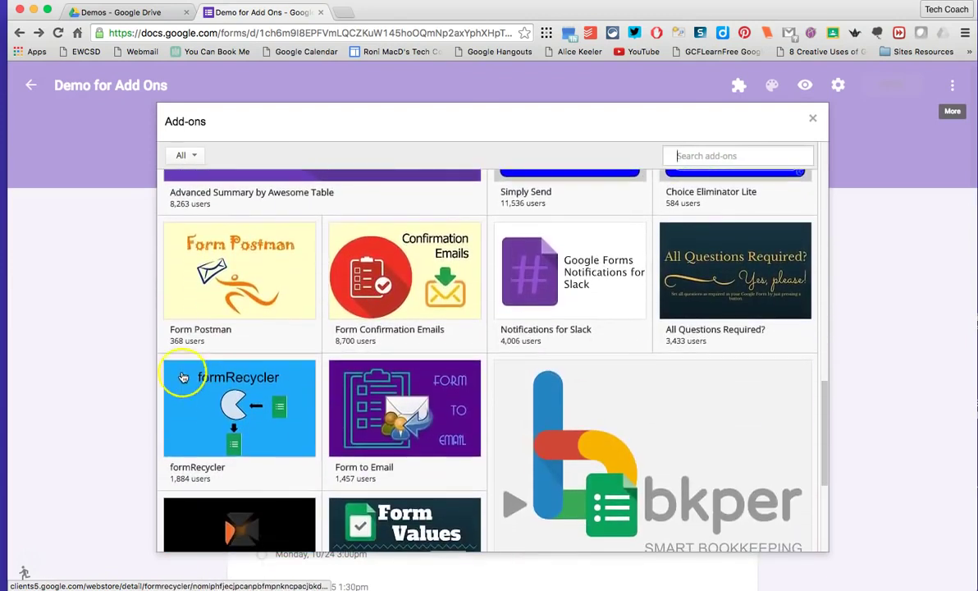
{"action": "mouse_move", "coordinate": [212, 406]}
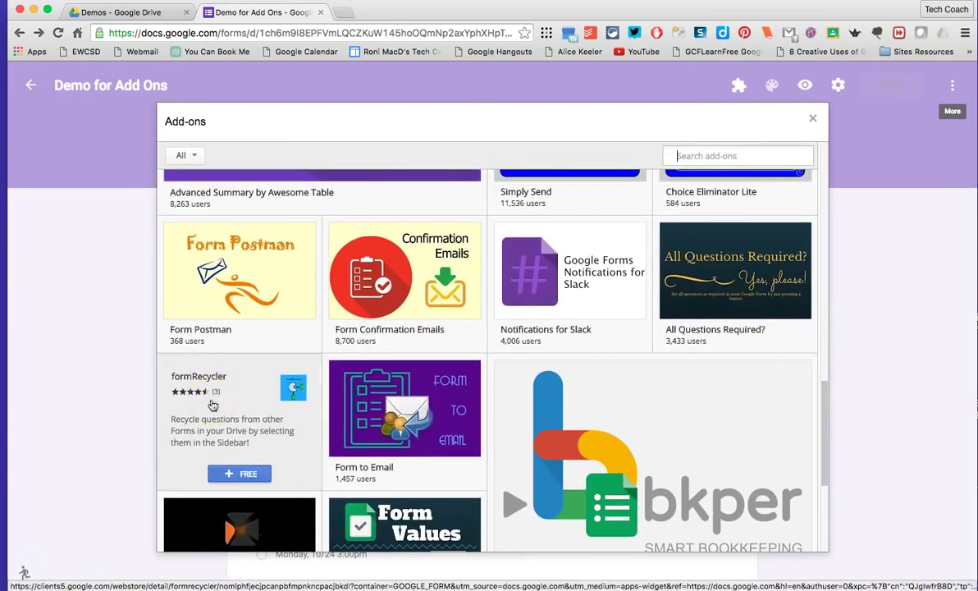
{"action": "left_click", "coordinate": [228, 474]}
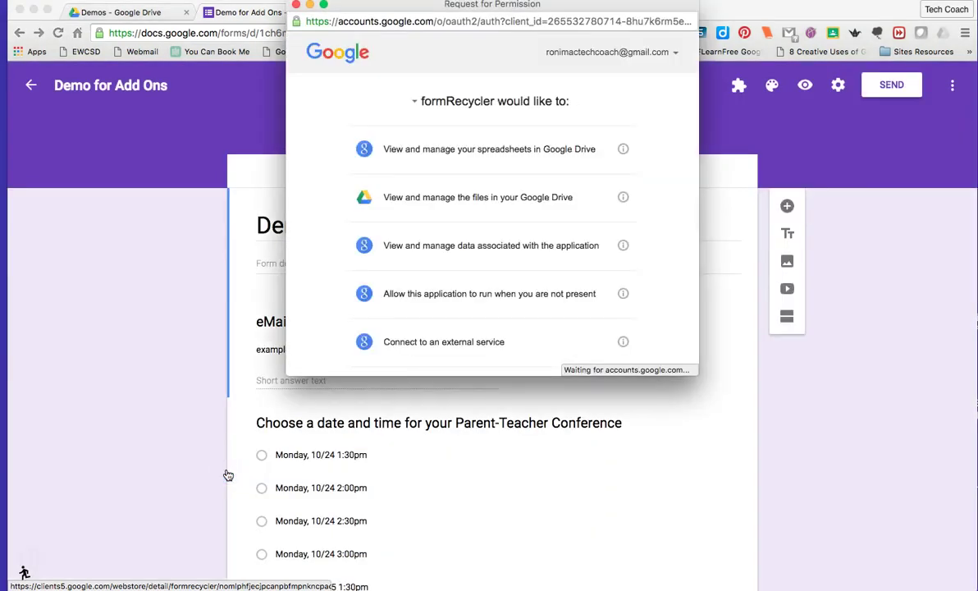
{"action": "scroll", "coordinate": [492, 238], "scroll_direction": "down", "scroll_amount": 4}
{"action": "left_click", "coordinate": [600, 348]}
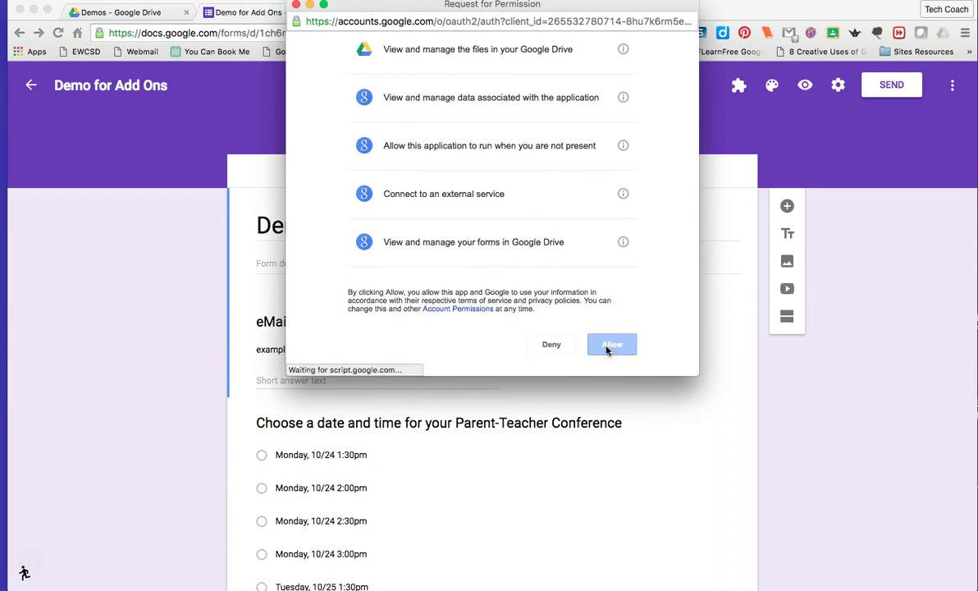
{"action": "left_click", "coordinate": [681, 370]}
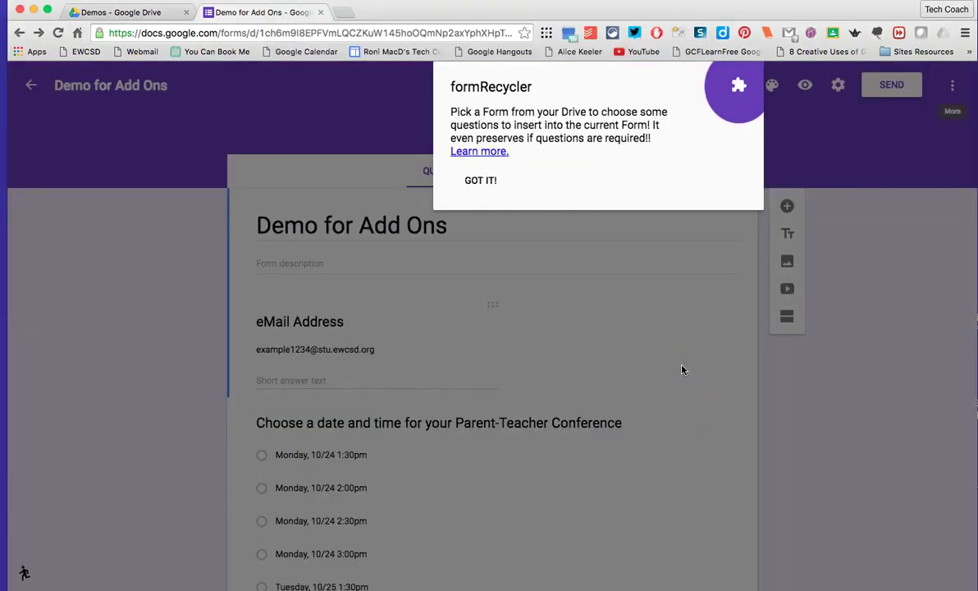
{"action": "left_click", "coordinate": [482, 182]}
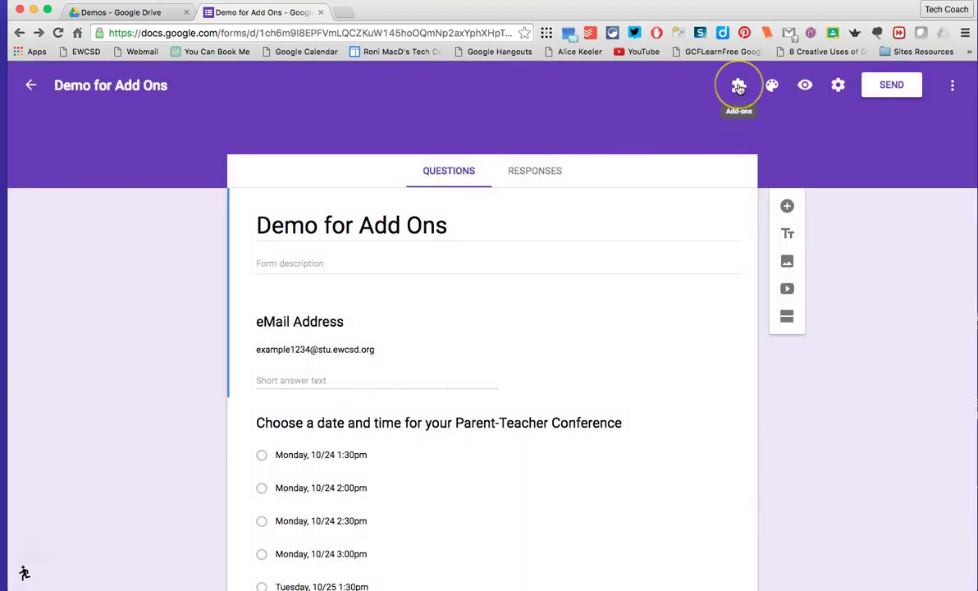
Step: Look through all of the form's questions, from the eMail Address field to the favorite pet question, and return to the start
{"action": "left_click", "coordinate": [546, 321]}
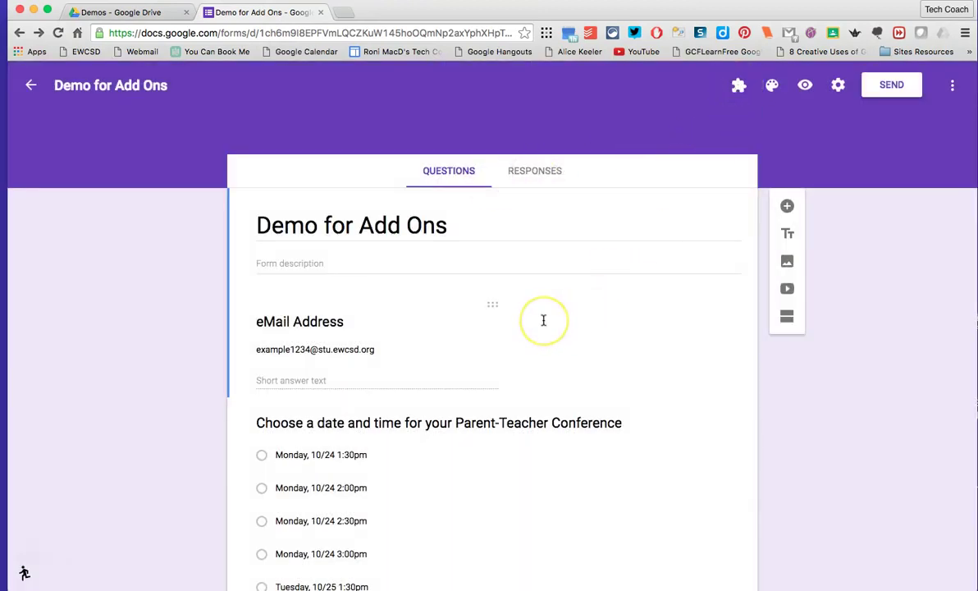
{"action": "scroll", "coordinate": [544, 320], "scroll_direction": "down", "scroll_amount": 5}
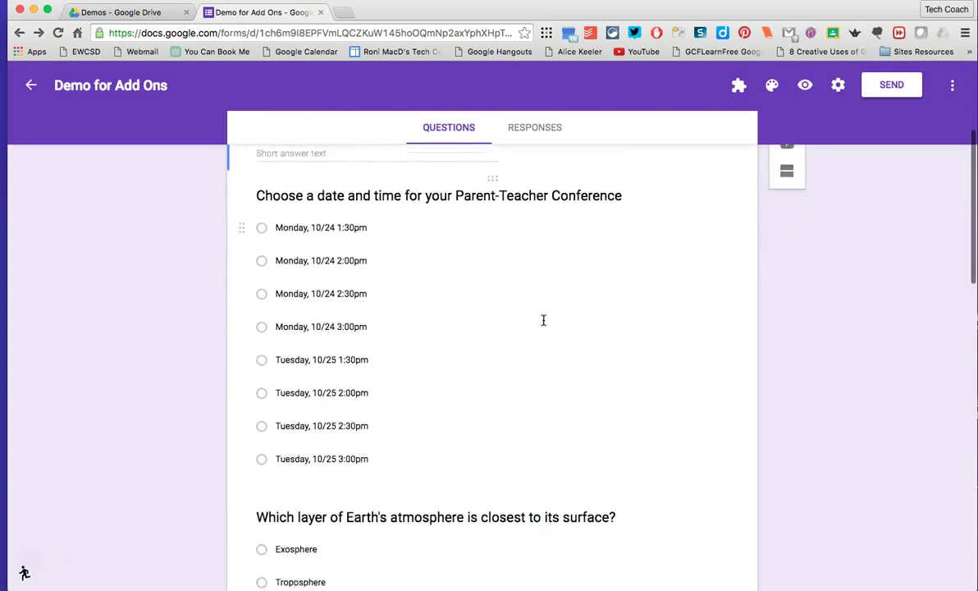
{"action": "scroll", "coordinate": [543, 320], "scroll_direction": "up", "scroll_amount": 5}
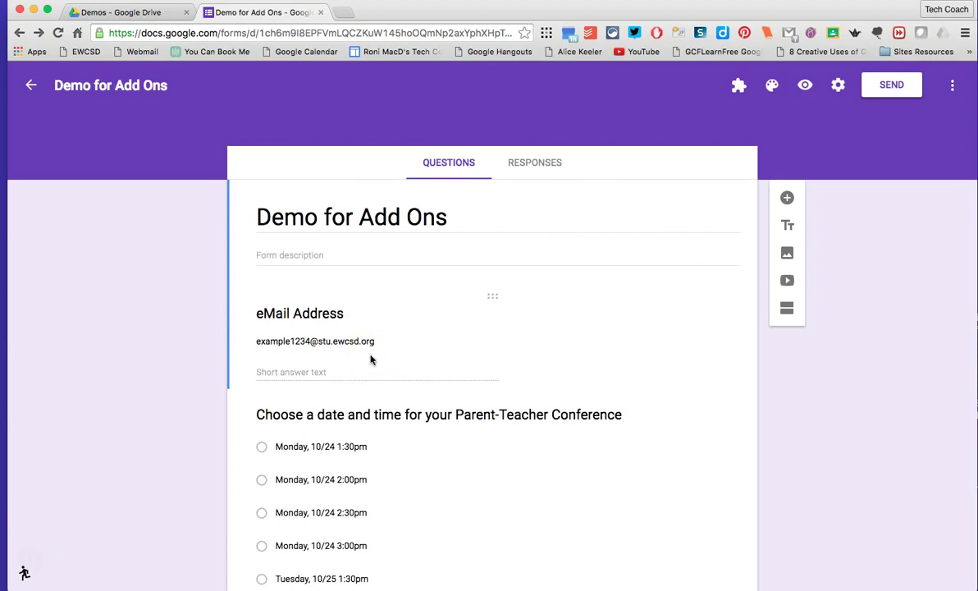
{"action": "scroll", "coordinate": [371, 359], "scroll_direction": "down", "scroll_amount": 5}
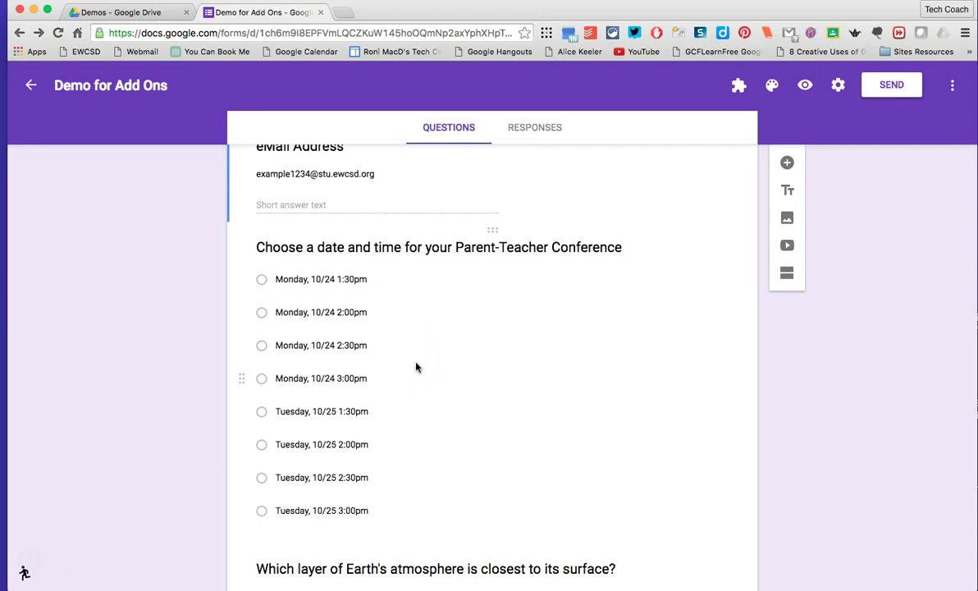
{"action": "scroll", "coordinate": [416, 367], "scroll_direction": "down", "scroll_amount": 5}
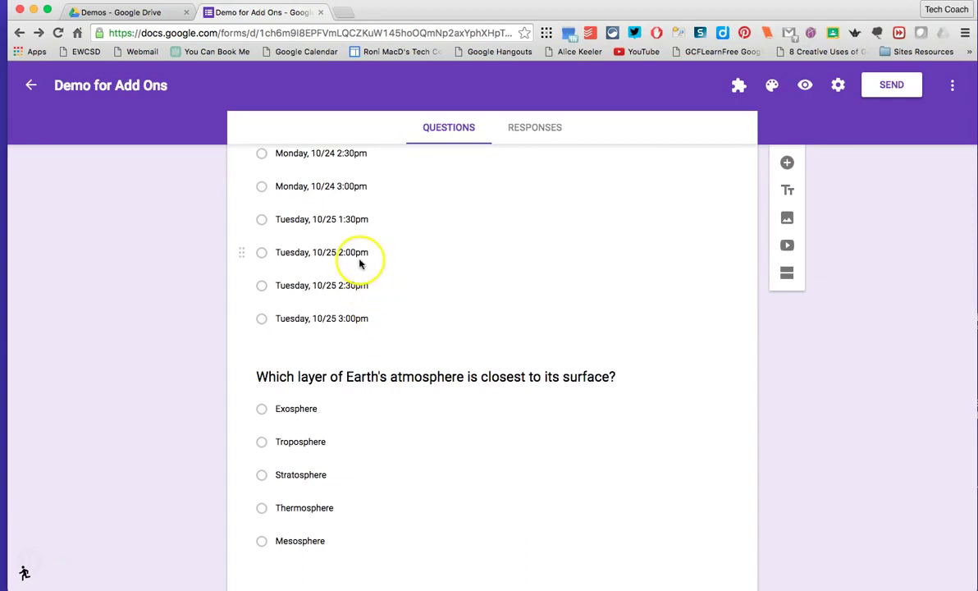
{"action": "scroll", "coordinate": [379, 444], "scroll_direction": "down", "scroll_amount": 1}
{"action": "scroll", "coordinate": [378, 444], "scroll_direction": "down", "scroll_amount": 4}
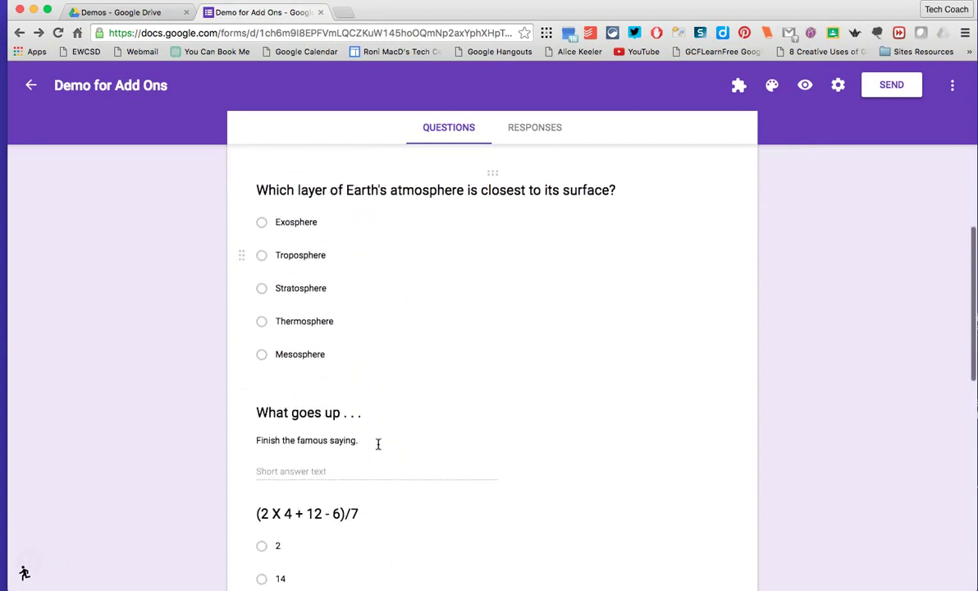
{"action": "scroll", "coordinate": [378, 444], "scroll_direction": "down", "scroll_amount": 11}
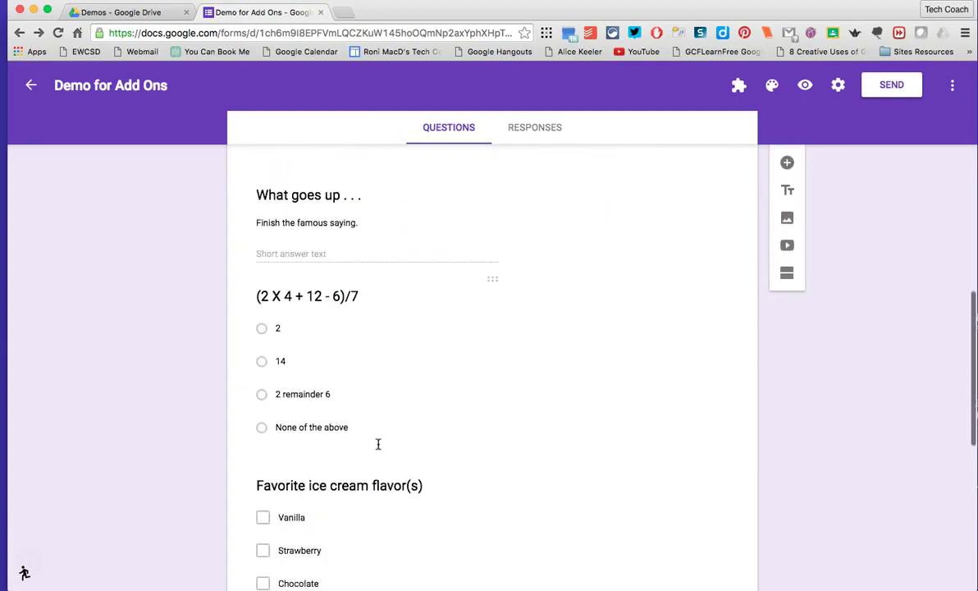
{"action": "scroll", "coordinate": [379, 444], "scroll_direction": "down", "scroll_amount": 6}
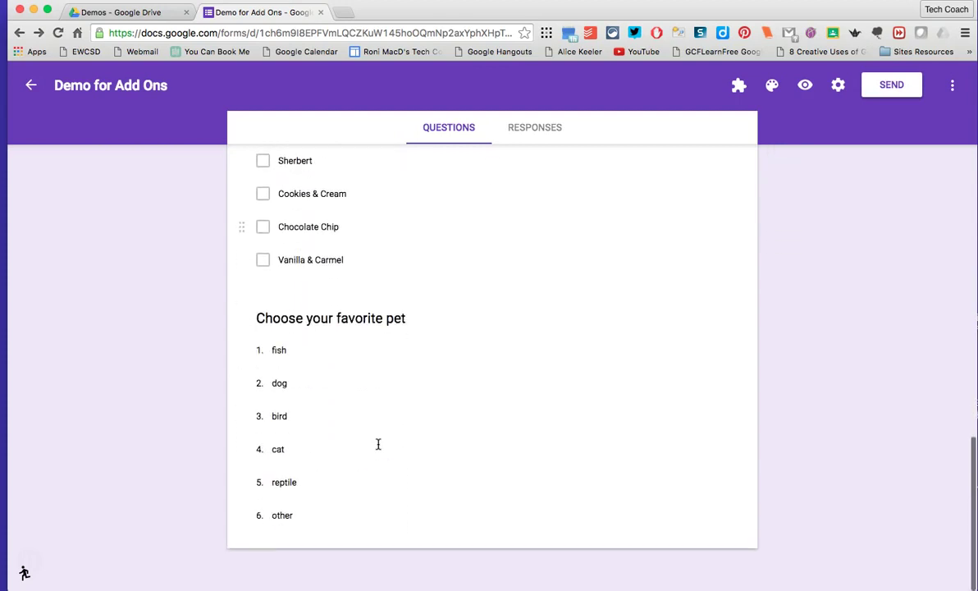
{"action": "scroll", "coordinate": [378, 444], "scroll_direction": "up", "scroll_amount": 20}
{"action": "scroll", "coordinate": [378, 444], "scroll_direction": "up", "scroll_amount": 10}
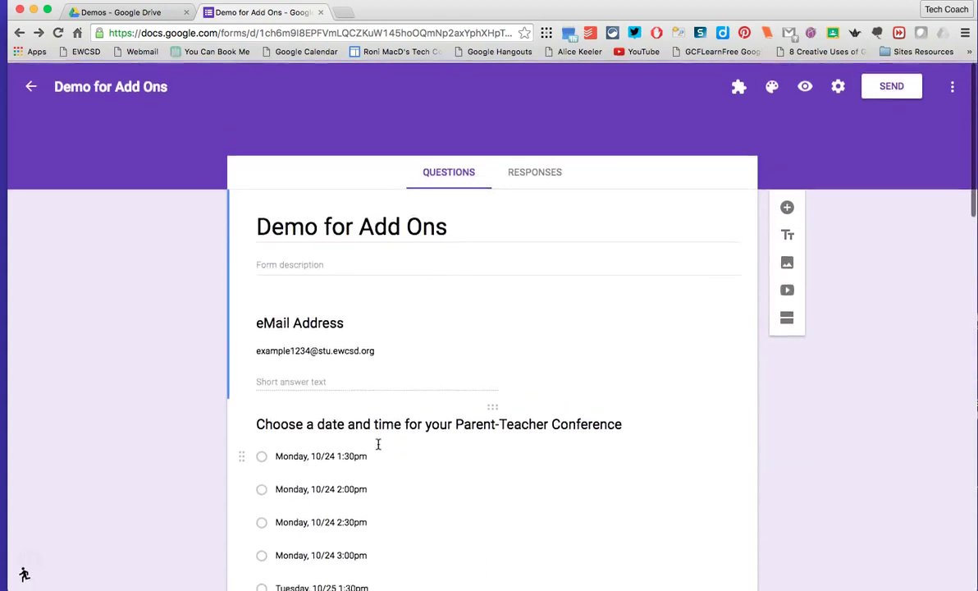
Step: Open the Choice Eliminator 2 configuration for the form alongside the Parent-Teacher Conference question
{"action": "left_click", "coordinate": [740, 86]}
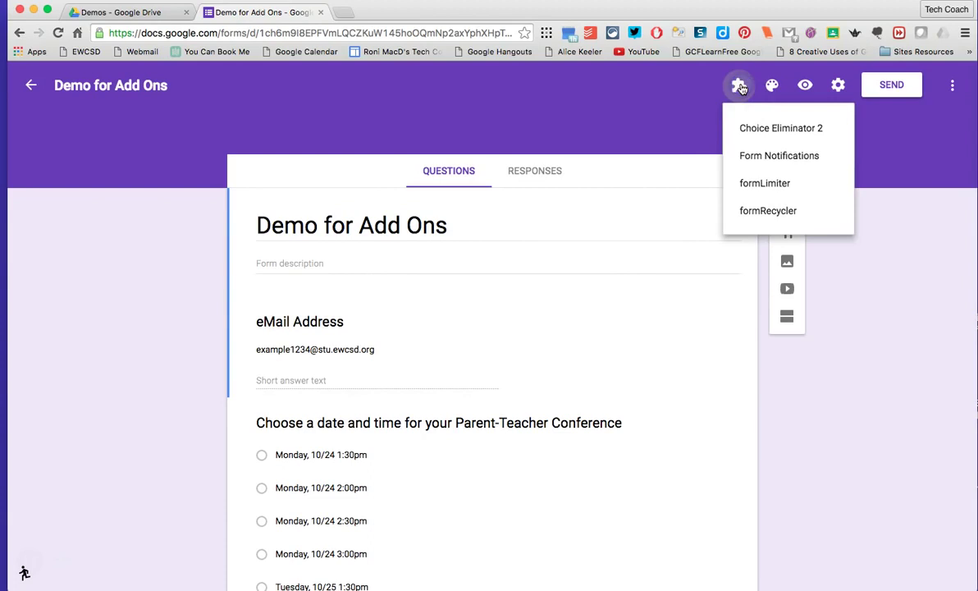
{"action": "left_click", "coordinate": [746, 128]}
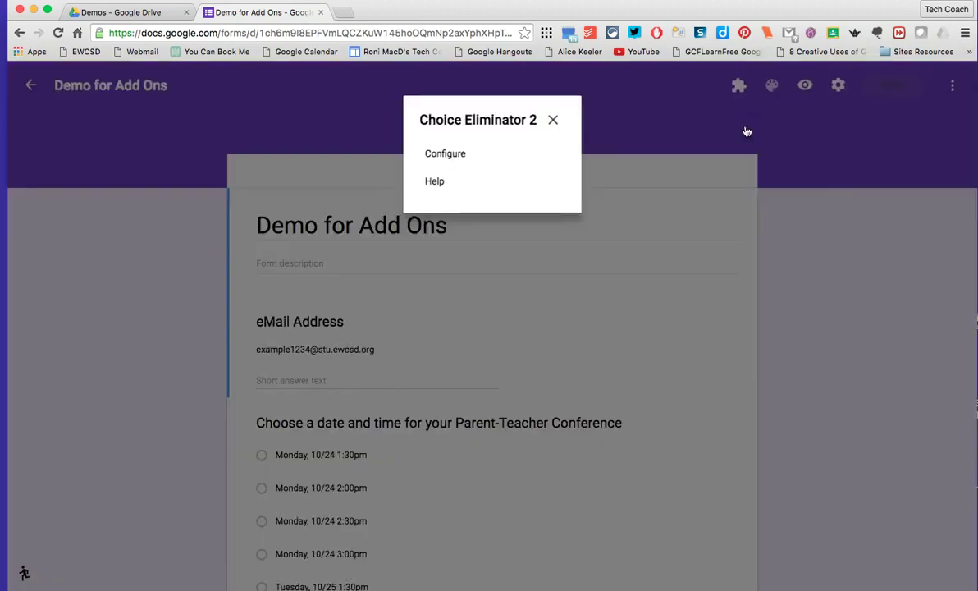
{"action": "left_click", "coordinate": [451, 157]}
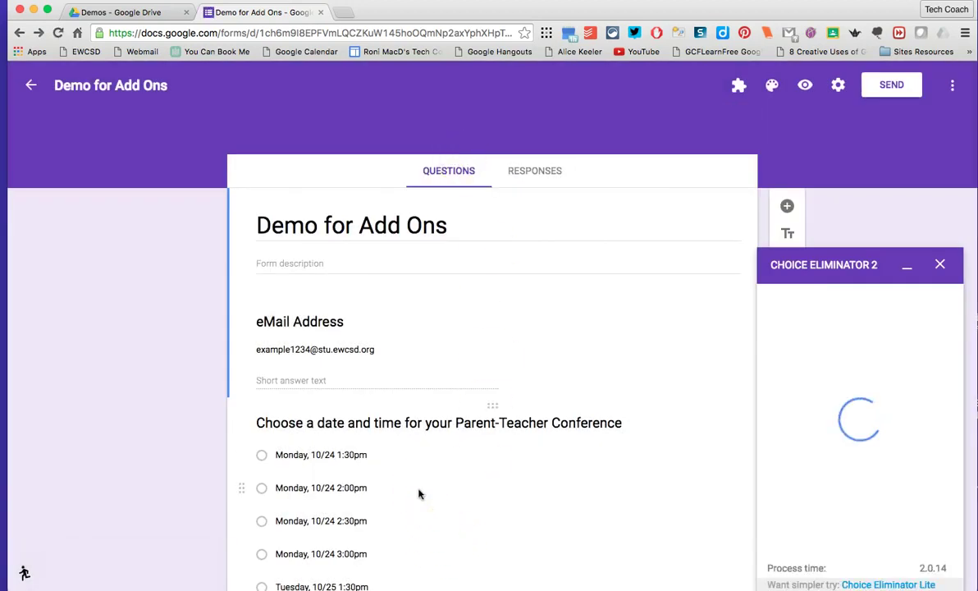
{"action": "scroll", "coordinate": [419, 494], "scroll_direction": "down", "scroll_amount": 3}
{"action": "left_click", "coordinate": [540, 461]}
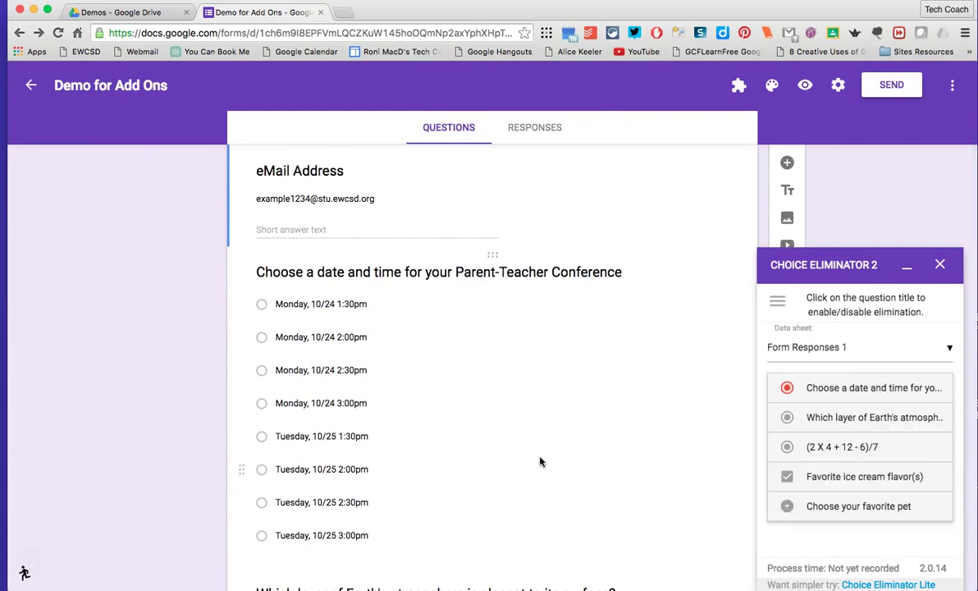
{"action": "left_click", "coordinate": [439, 459]}
Step: Switch Eliminate Choices off and back on for the Parent-Teacher Conference date and time question, and close the Choice Eliminator 2 configuration
{"action": "left_click", "coordinate": [821, 391]}
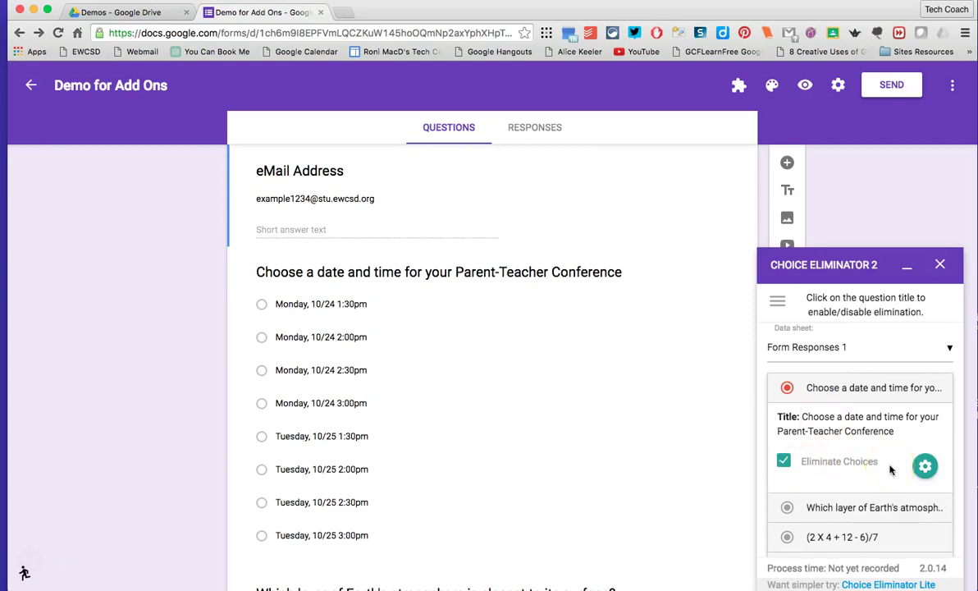
{"action": "left_click", "coordinate": [856, 392]}
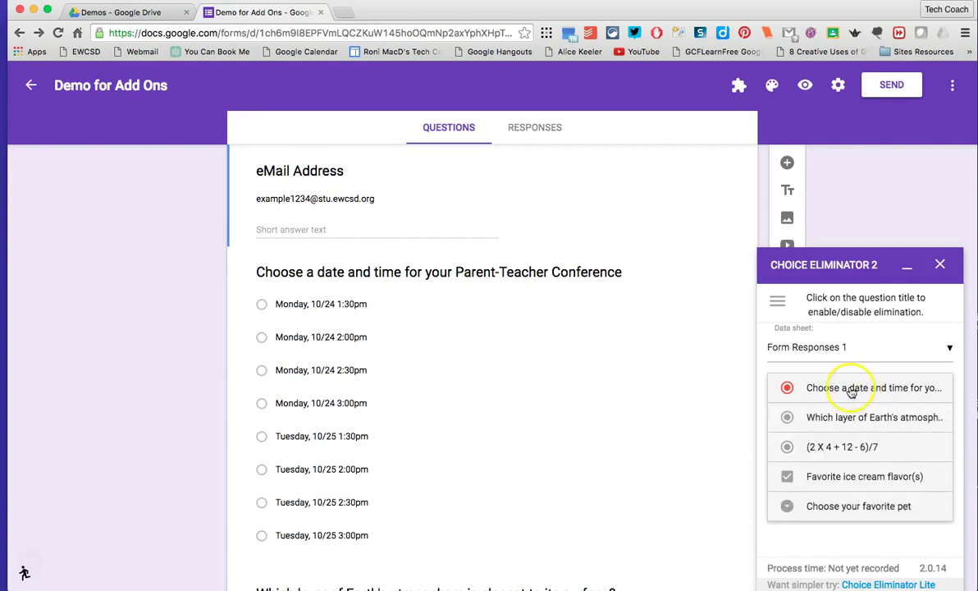
{"action": "left_click", "coordinate": [852, 392]}
{"action": "left_click", "coordinate": [784, 461]}
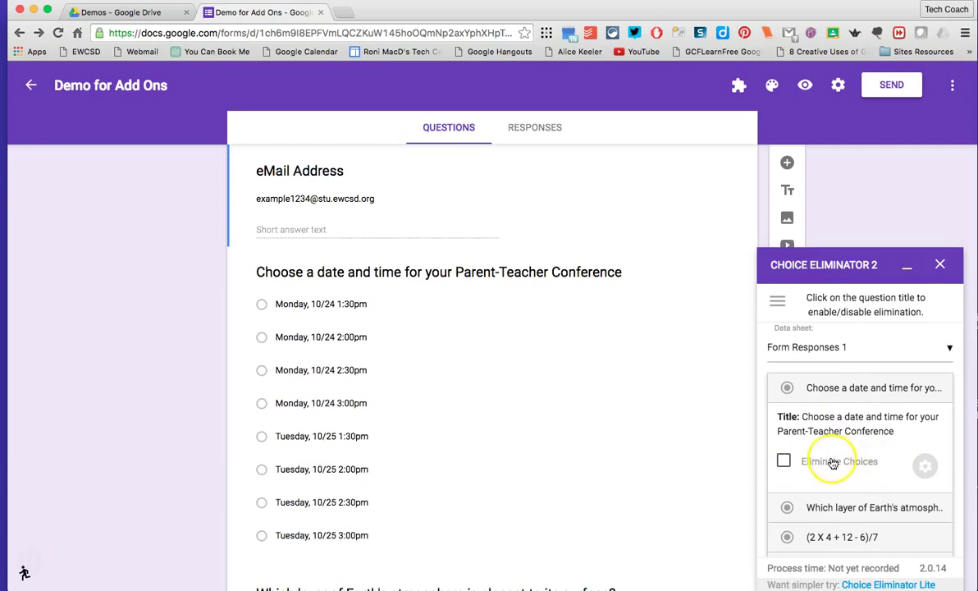
{"action": "left_click", "coordinate": [784, 461]}
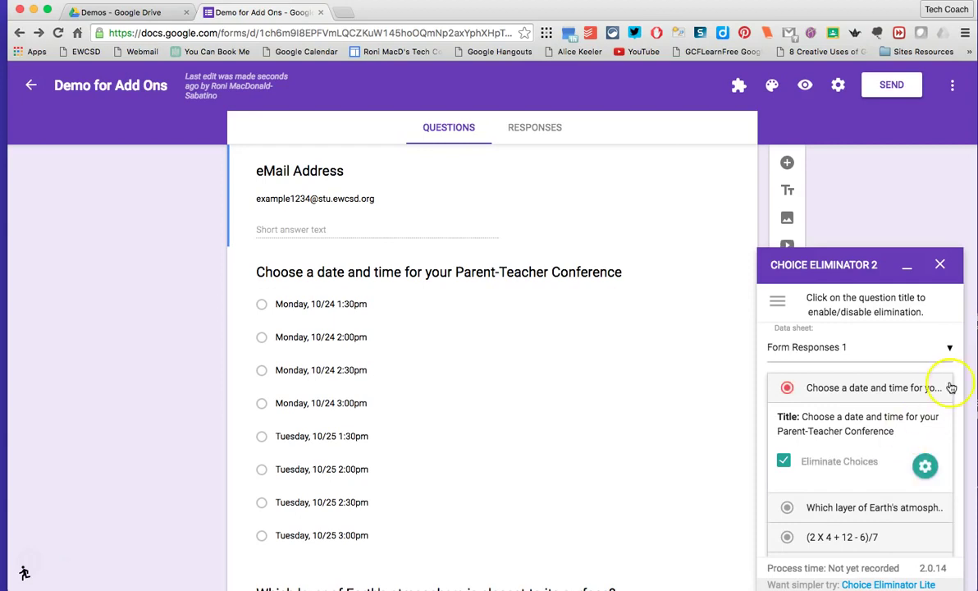
{"action": "left_click", "coordinate": [940, 264]}
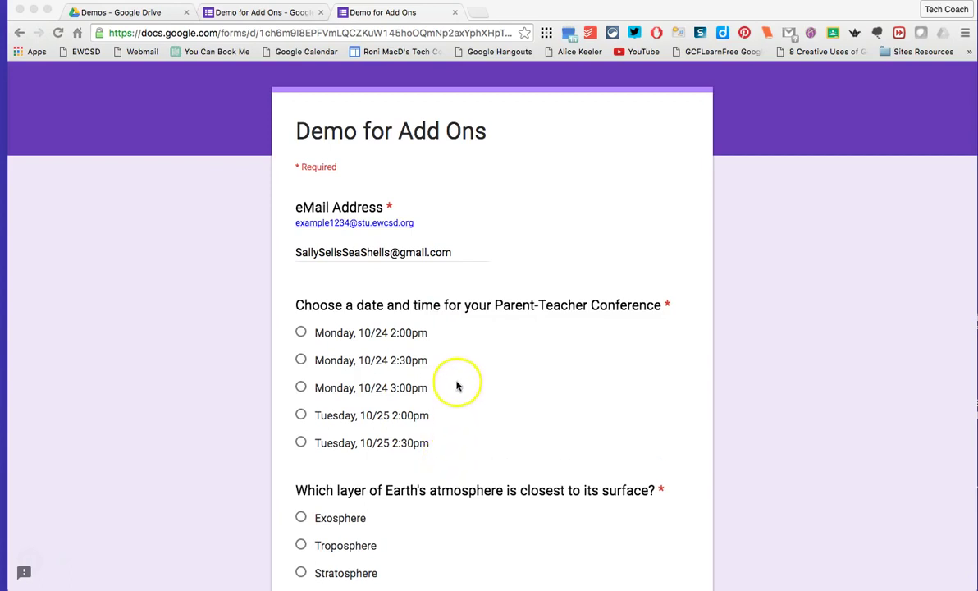
Step: In the live form, answer the first questions with Monday, 10/24 2:30pm, Troposphere, "must come down." and 2
{"action": "left_click", "coordinate": [301, 361]}
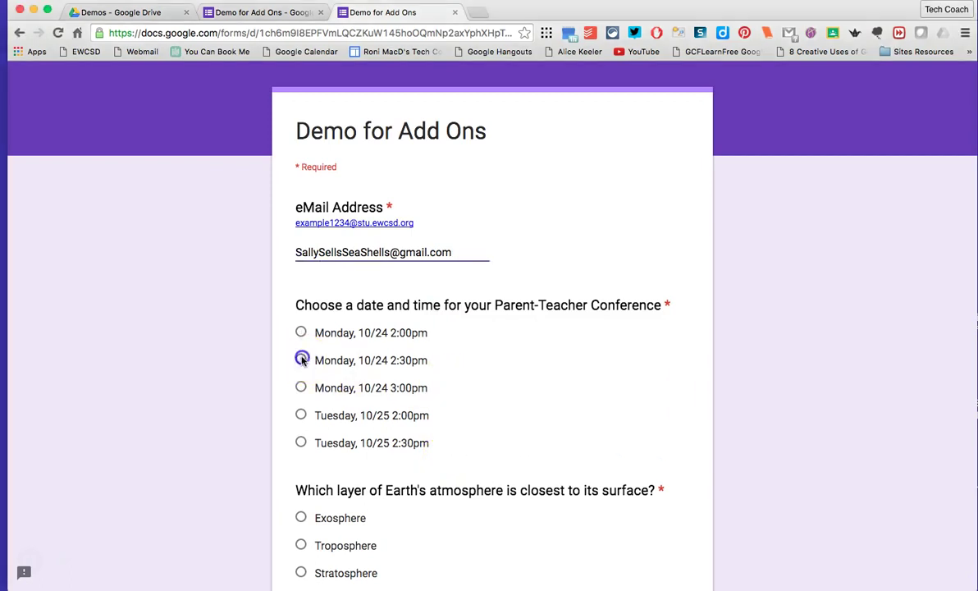
{"action": "scroll", "coordinate": [458, 379], "scroll_direction": "down", "scroll_amount": 5}
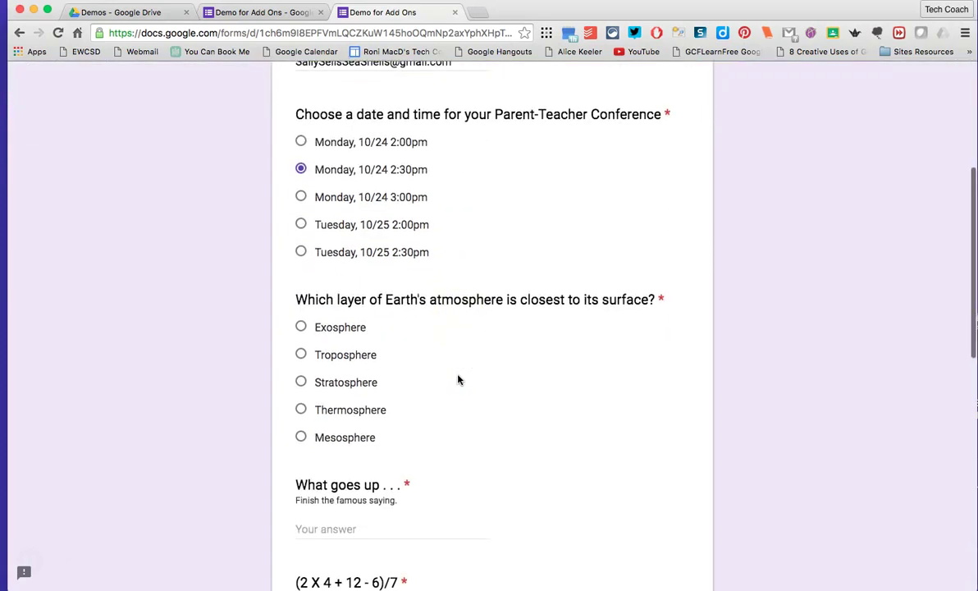
{"action": "left_click", "coordinate": [301, 352]}
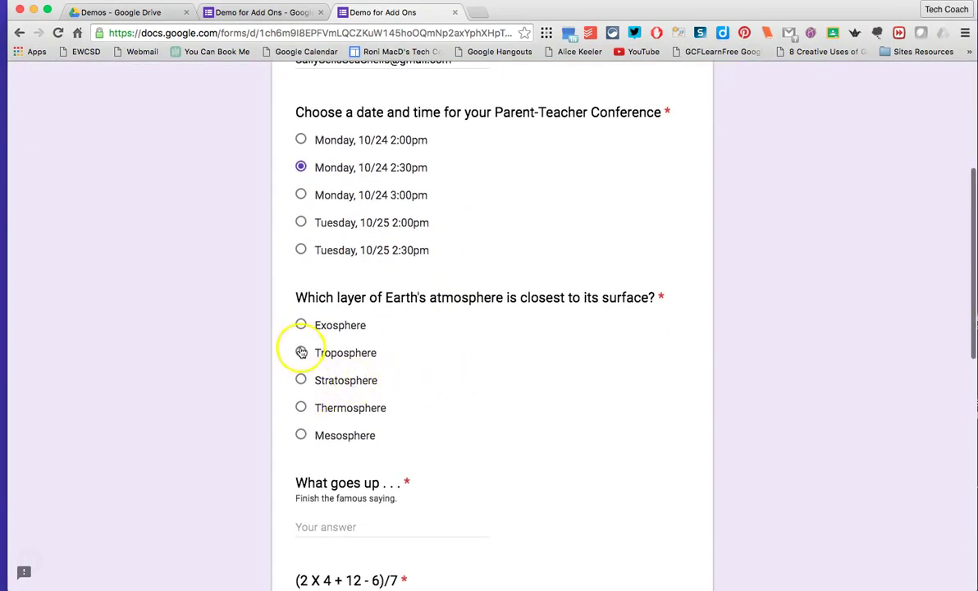
{"action": "scroll", "coordinate": [462, 372], "scroll_direction": "down", "scroll_amount": 5}
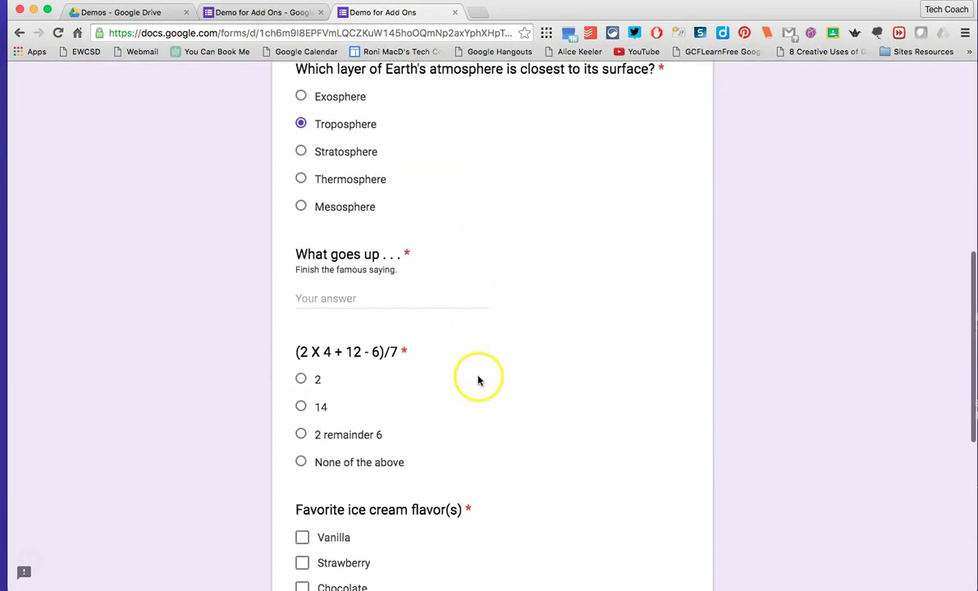
{"action": "left_click", "coordinate": [308, 297]}
{"action": "type", "text": "must come down."}
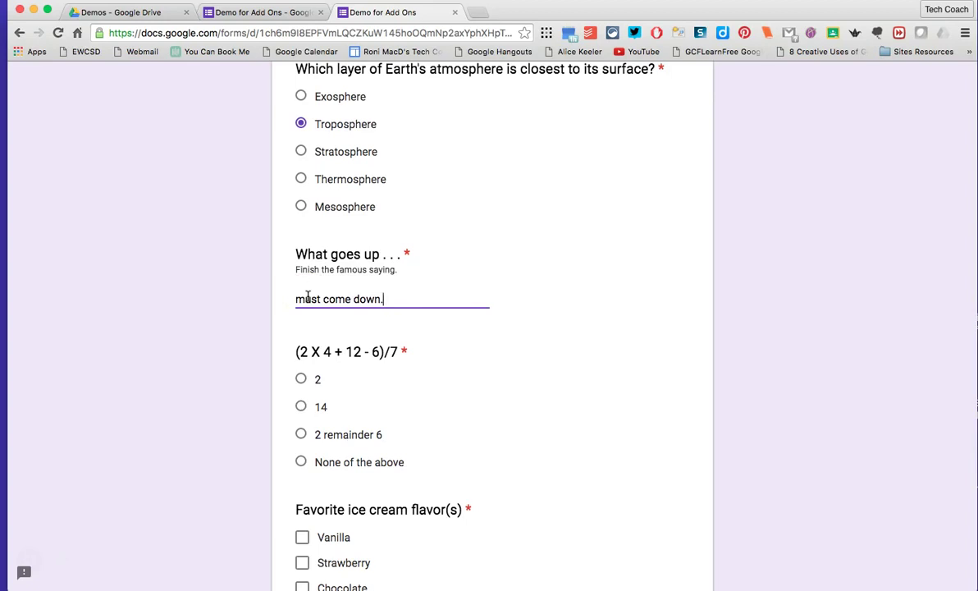
{"action": "left_click", "coordinate": [302, 379]}
Step: Select Cookies & Cream and Rocky Road as ice cream flavors, choose cat as favorite pet, and submit the response
{"action": "scroll", "coordinate": [449, 386], "scroll_direction": "down", "scroll_amount": 5}
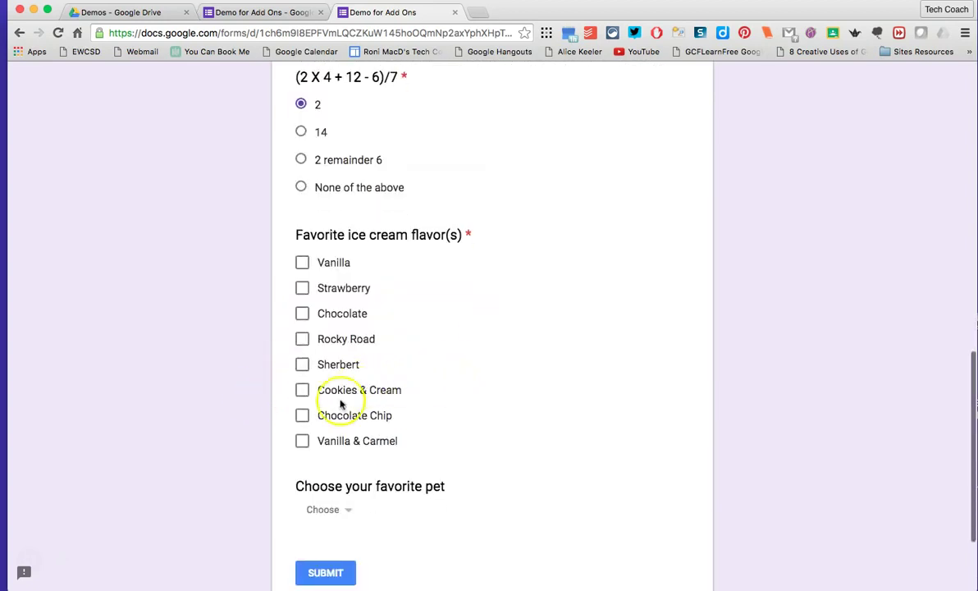
{"action": "left_click", "coordinate": [302, 390]}
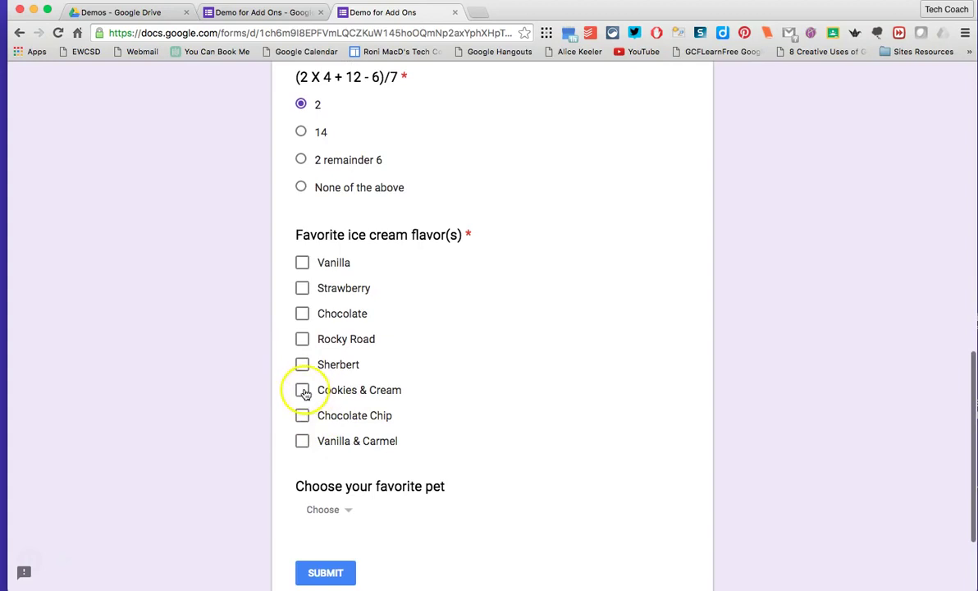
{"action": "left_click", "coordinate": [302, 339]}
{"action": "scroll", "coordinate": [407, 367], "scroll_direction": "down", "scroll_amount": 3}
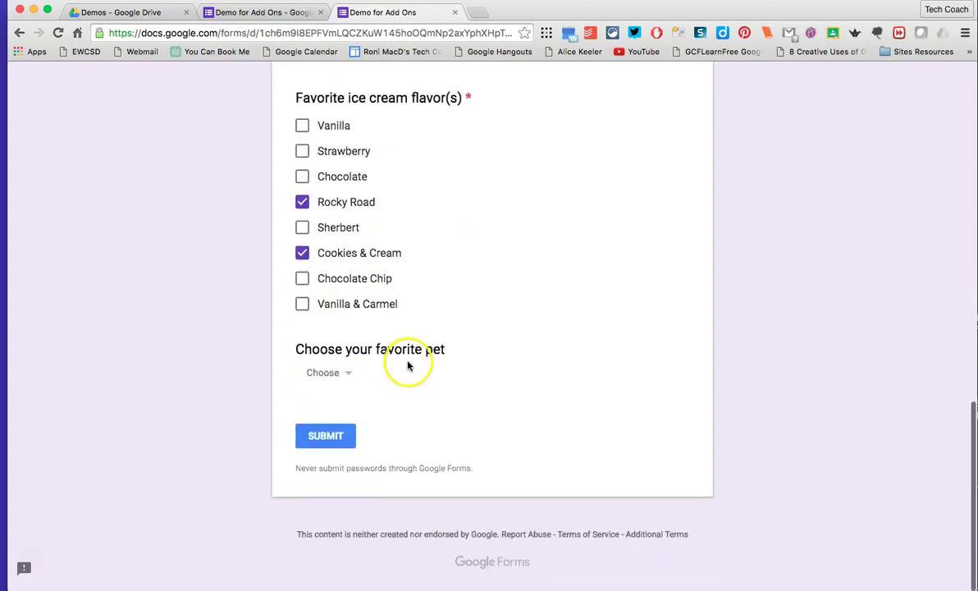
{"action": "left_click", "coordinate": [326, 377]}
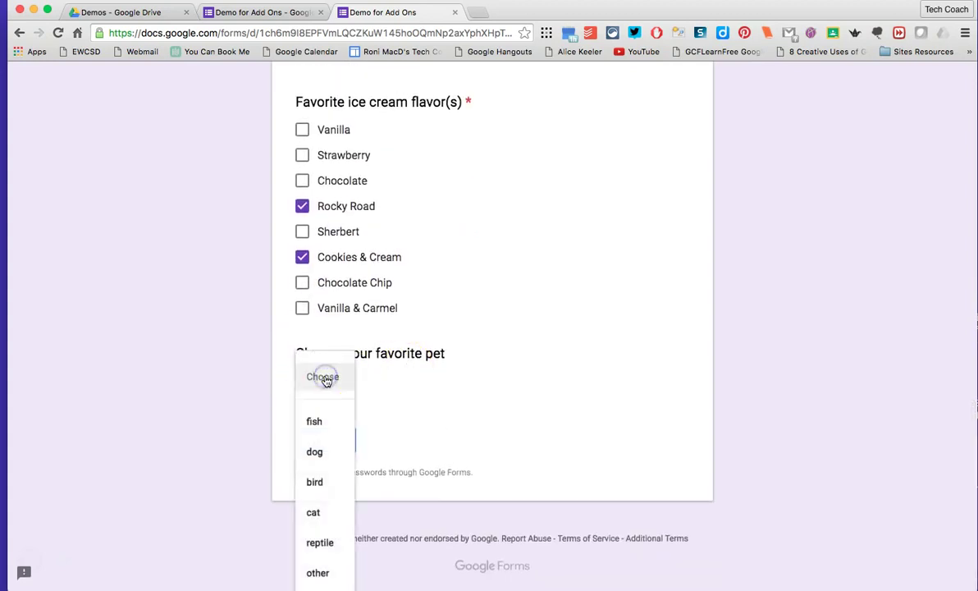
{"action": "left_click", "coordinate": [315, 515]}
{"action": "left_click", "coordinate": [336, 440]}
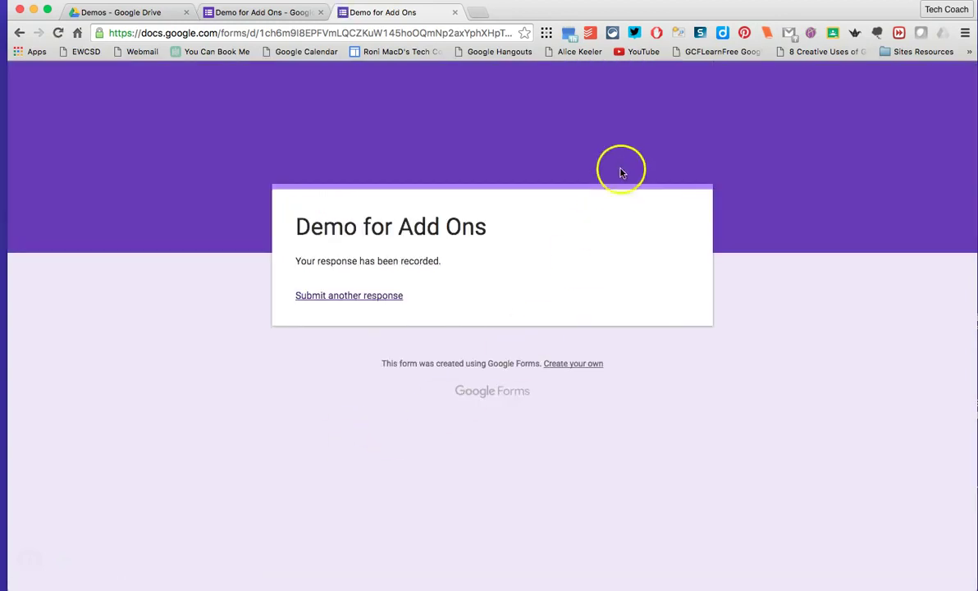
Step: Return to the form editor and check which Parent-Teacher Conference time choices are still offered
{"action": "left_click", "coordinate": [271, 13]}
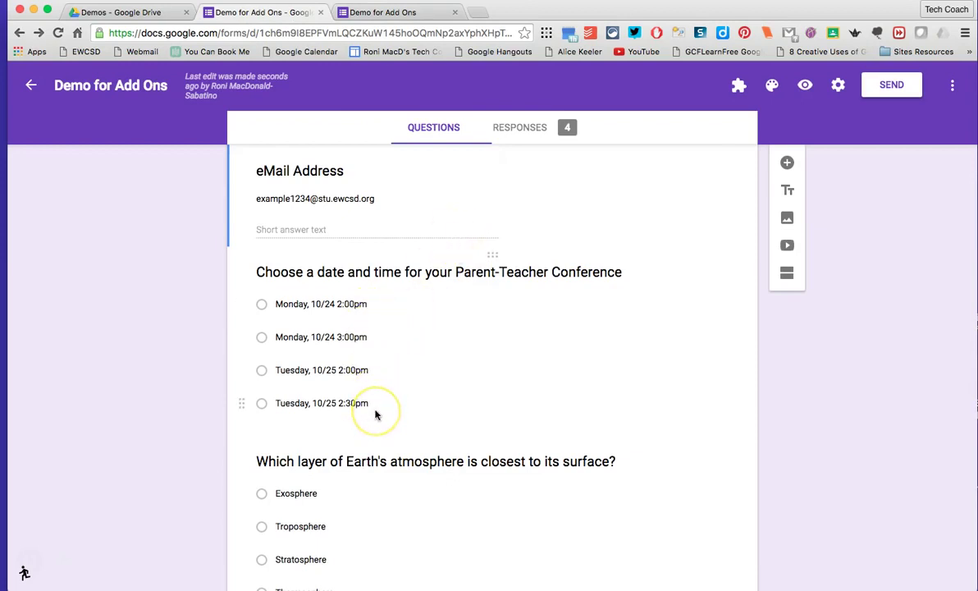
{"action": "scroll", "coordinate": [454, 367], "scroll_direction": "down", "scroll_amount": 3}
{"action": "scroll", "coordinate": [454, 367], "scroll_direction": "up", "scroll_amount": 4}
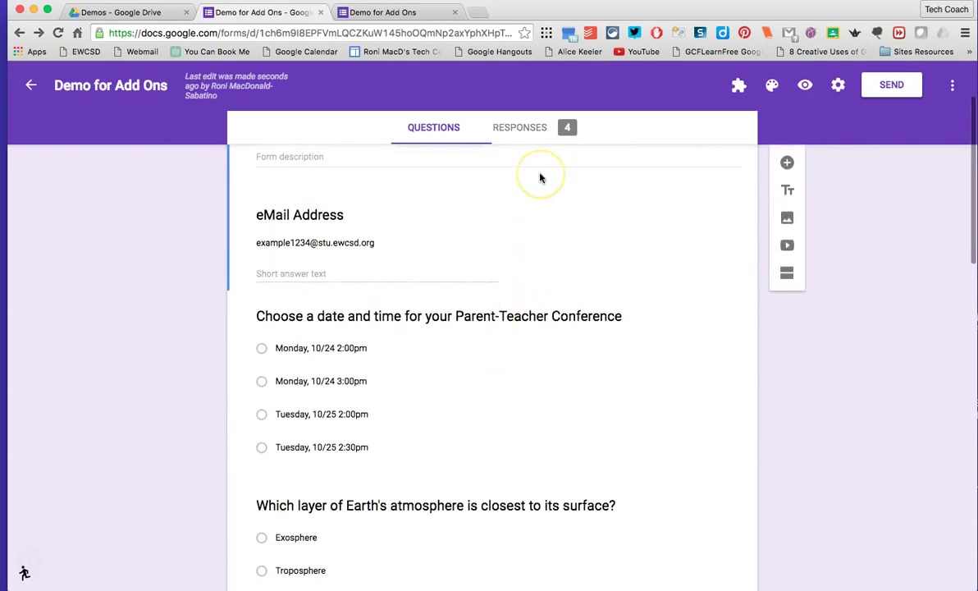
Step: Examine the response summary, including the charts for the conference time and the atmosphere layer questions
{"action": "left_click", "coordinate": [526, 130]}
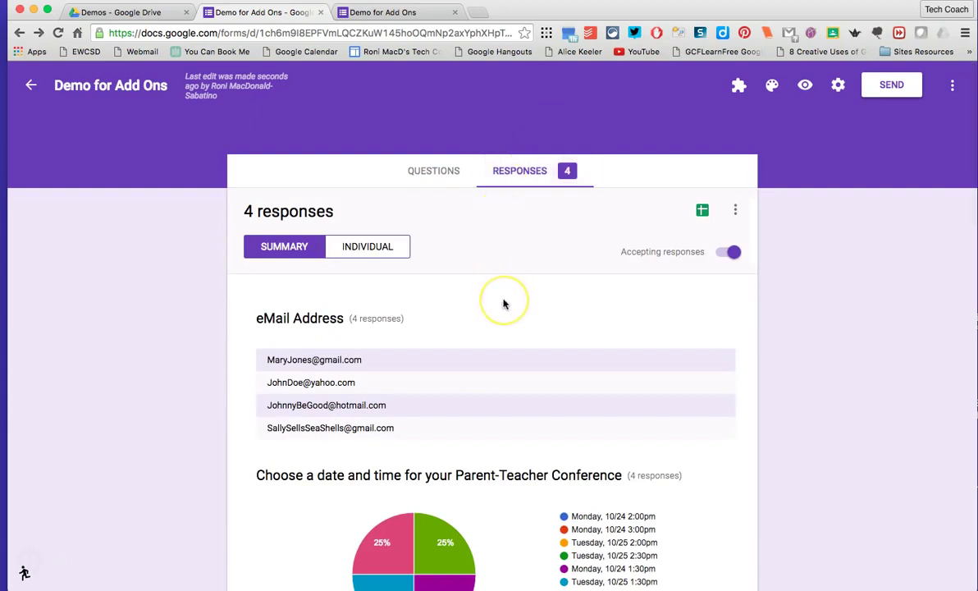
{"action": "scroll", "coordinate": [504, 305], "scroll_direction": "down", "scroll_amount": 4}
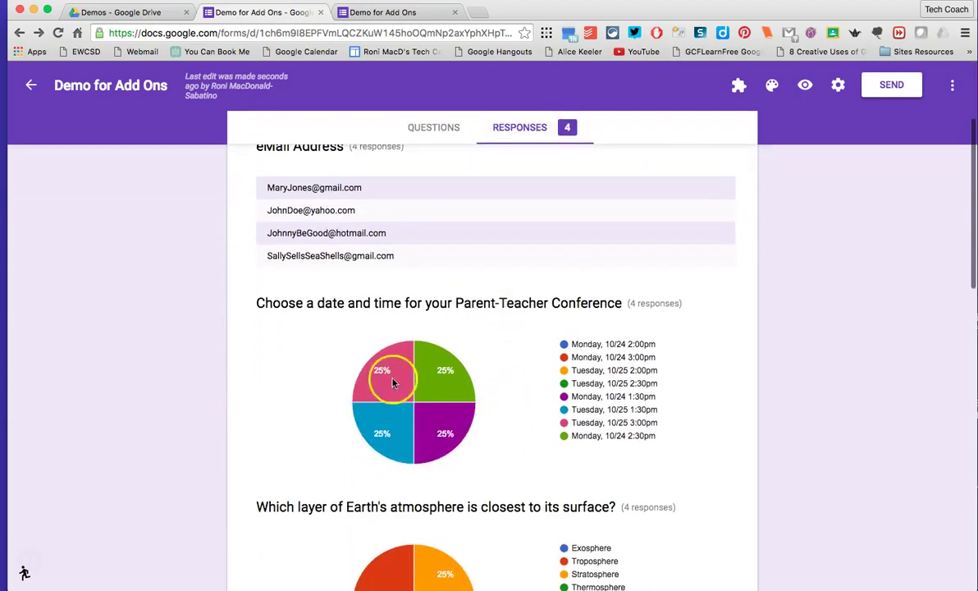
{"action": "scroll", "coordinate": [512, 421], "scroll_direction": "down", "scroll_amount": 2}
{"action": "left_click", "coordinate": [505, 401]}
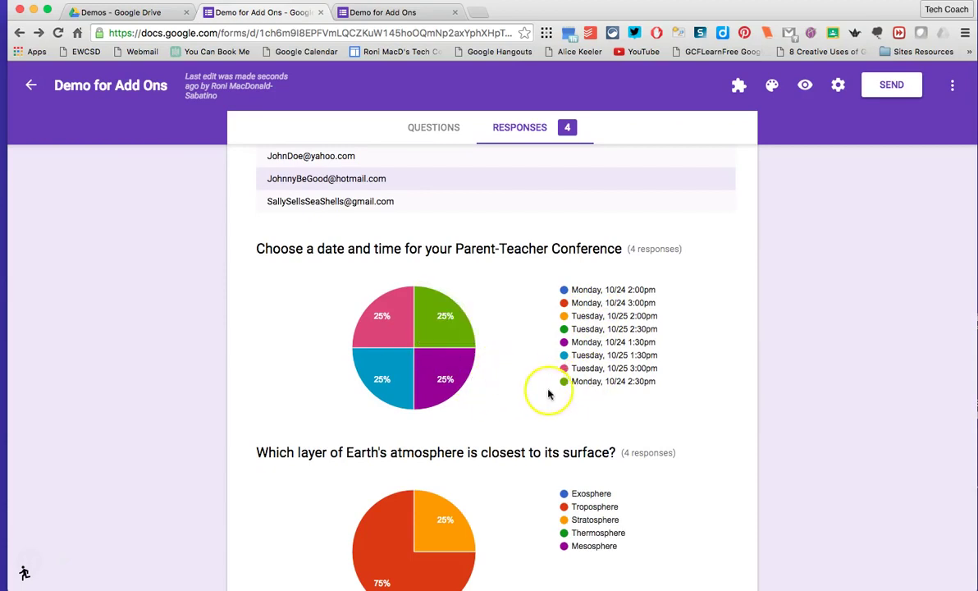
{"action": "scroll", "coordinate": [549, 394], "scroll_direction": "down", "scroll_amount": 5}
{"action": "mouse_move", "coordinate": [396, 355]}
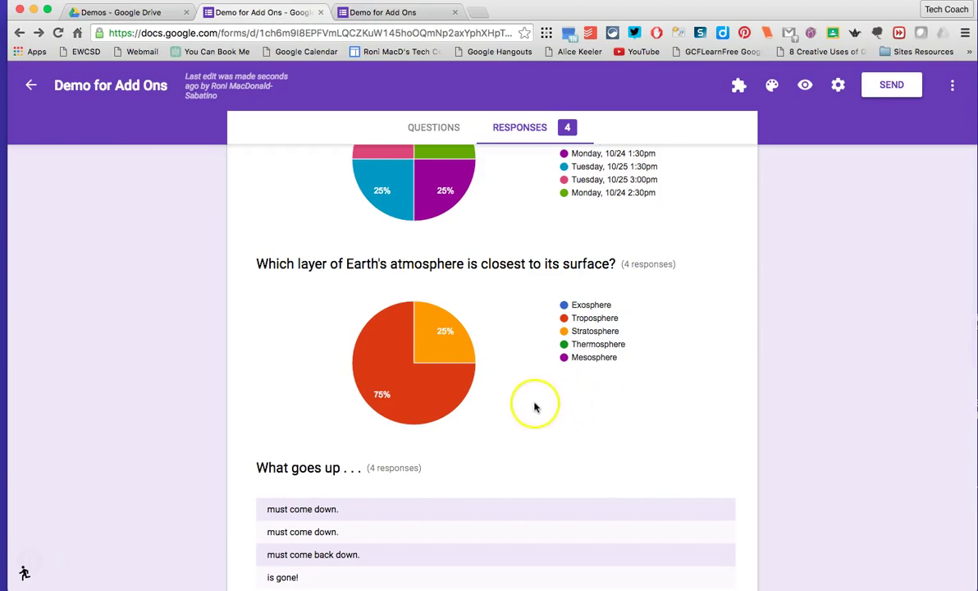
{"action": "mouse_move", "coordinate": [453, 394]}
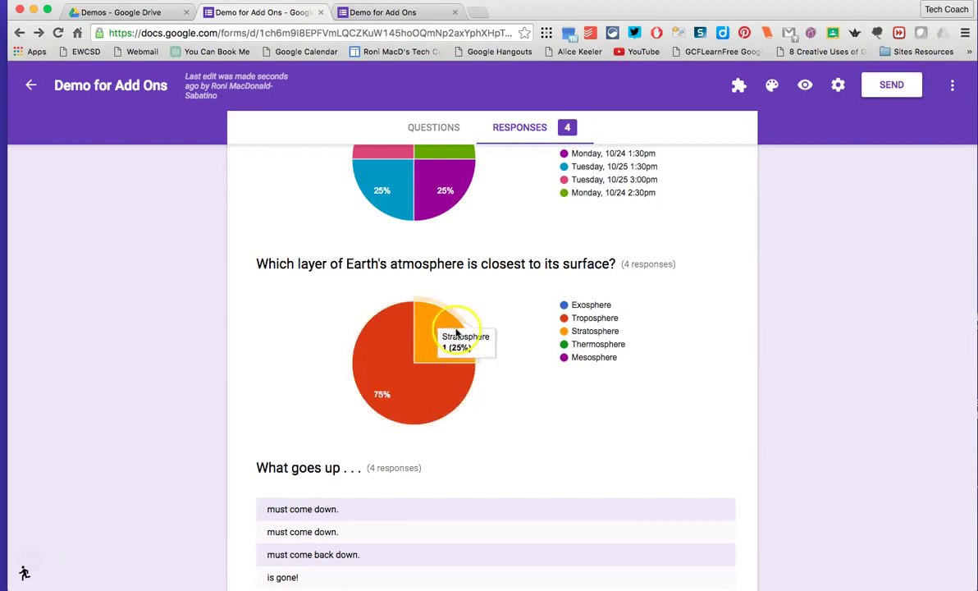
Step: Review the rest of the response summary, from the "What goes up . . ." answers through the math, ice cream and favorite pet charts
{"action": "scroll", "coordinate": [522, 409], "scroll_direction": "down", "scroll_amount": 5}
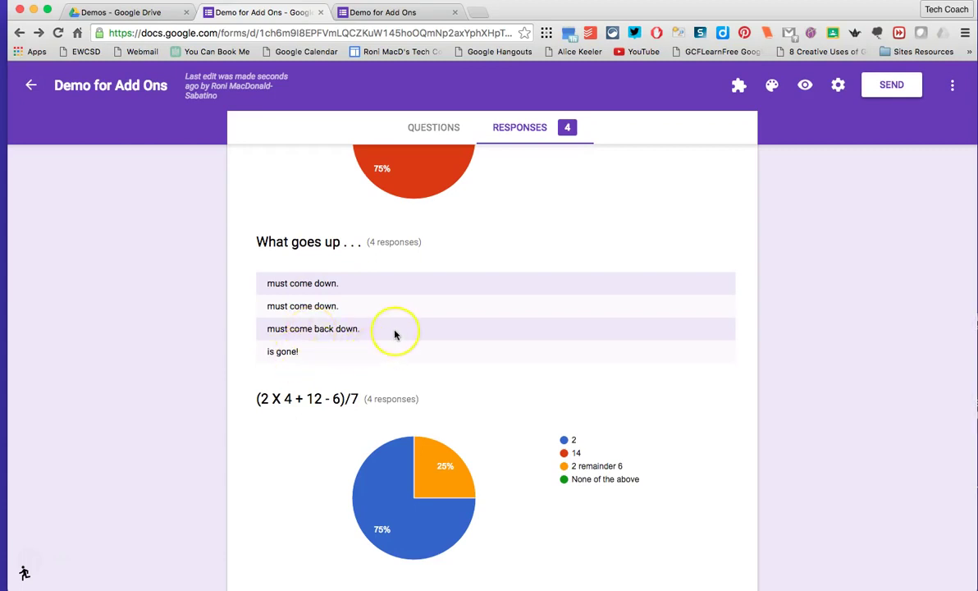
{"action": "scroll", "coordinate": [394, 334], "scroll_direction": "down", "scroll_amount": 3}
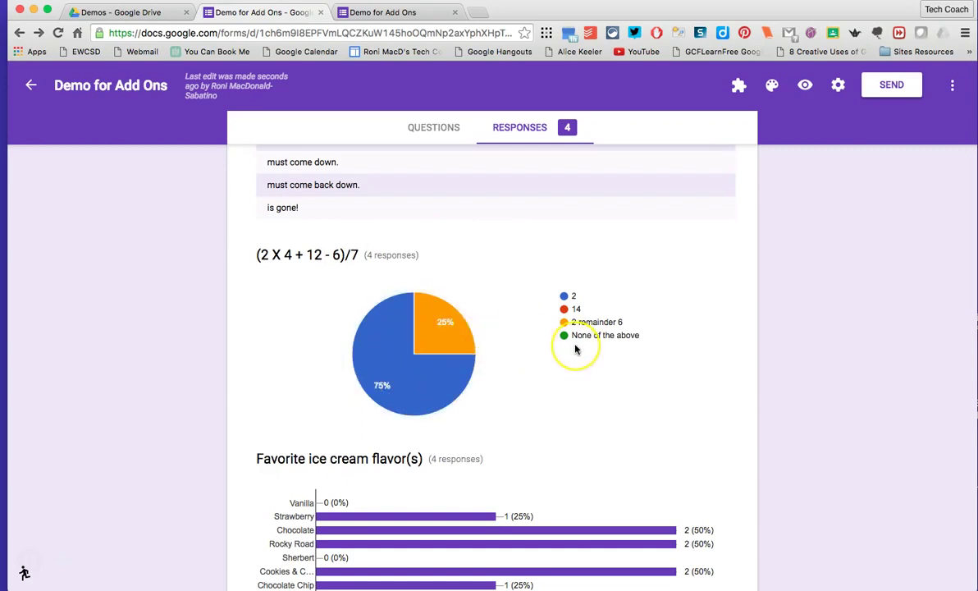
{"action": "scroll", "coordinate": [576, 349], "scroll_direction": "down", "scroll_amount": 3}
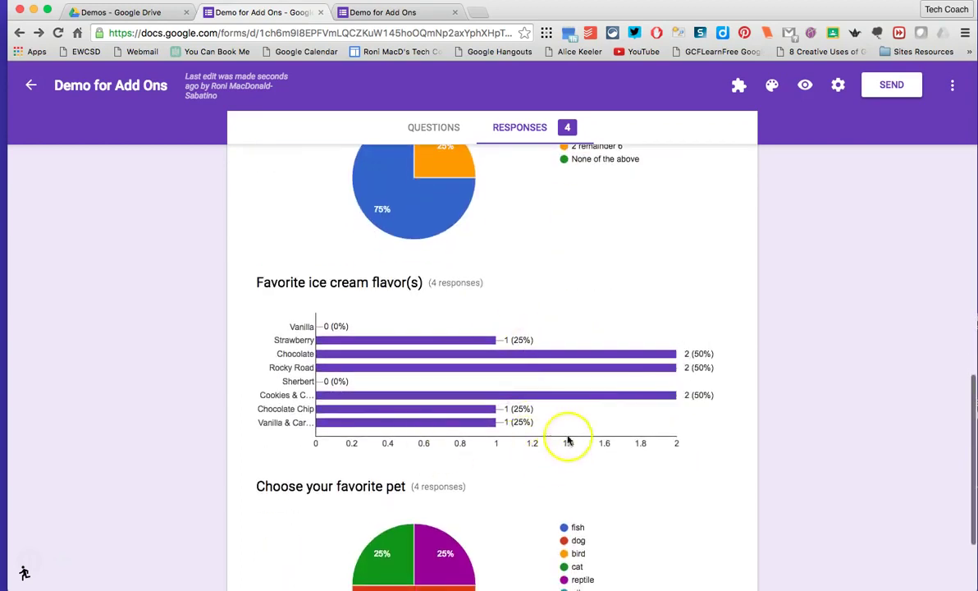
{"action": "scroll", "coordinate": [591, 413], "scroll_direction": "down", "scroll_amount": 2}
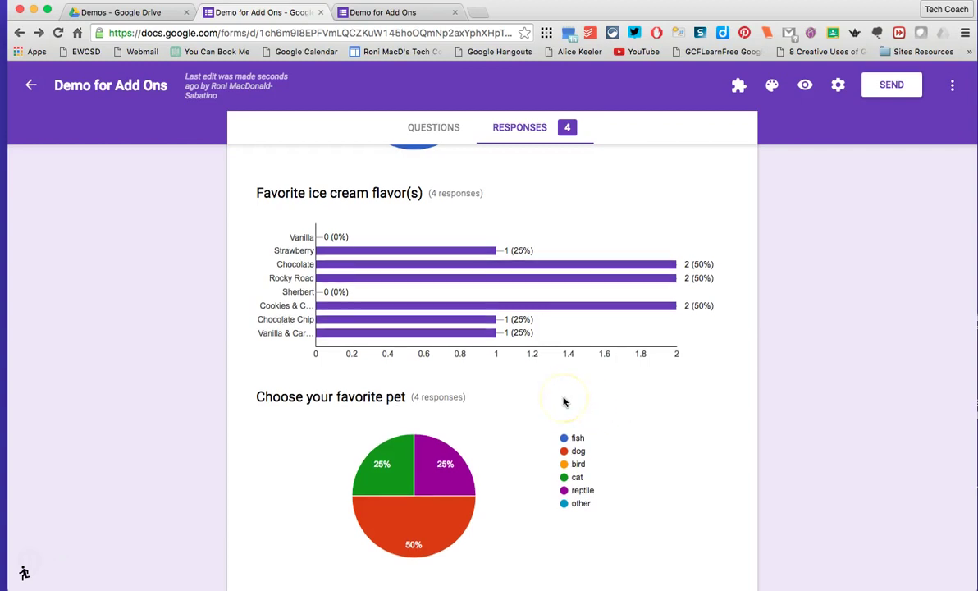
{"action": "scroll", "coordinate": [563, 400], "scroll_direction": "down", "scroll_amount": 1}
{"action": "scroll", "coordinate": [563, 400], "scroll_direction": "up", "scroll_amount": 20}
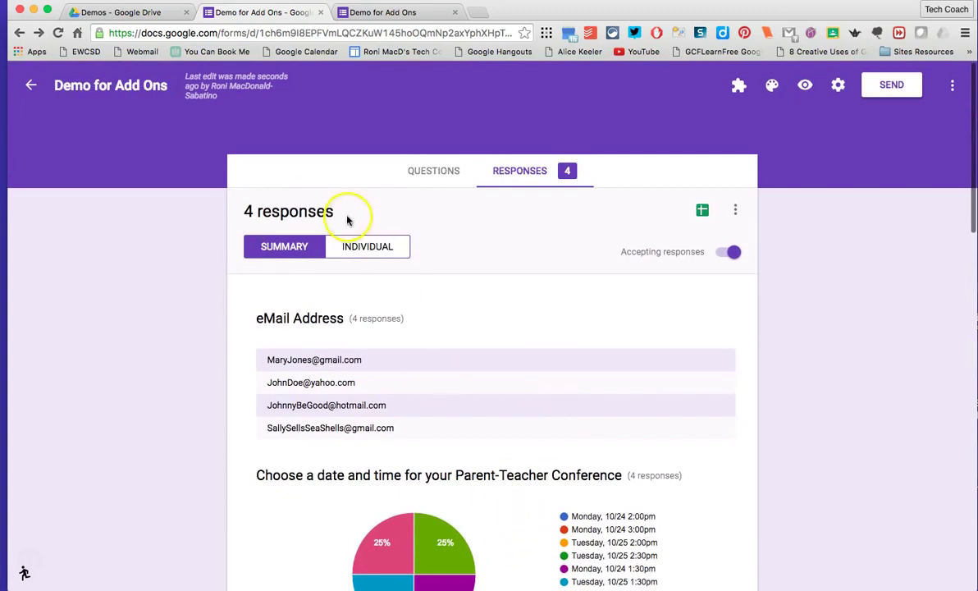
Step: View the responses individually and read through the first respondent's answers
{"action": "left_click", "coordinate": [355, 250]}
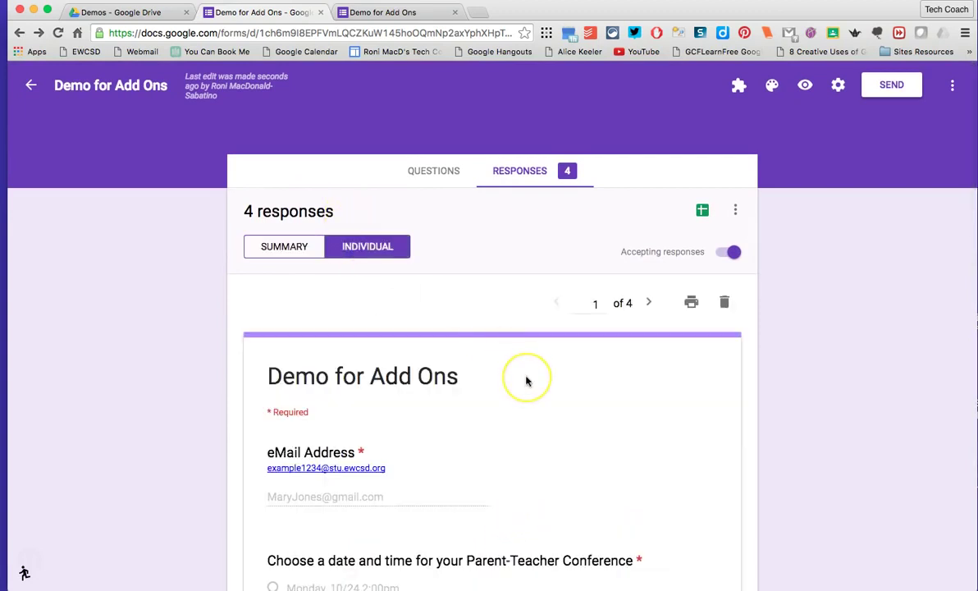
{"action": "scroll", "coordinate": [526, 378], "scroll_direction": "down", "scroll_amount": 3}
{"action": "scroll", "coordinate": [526, 378], "scroll_direction": "down", "scroll_amount": 2}
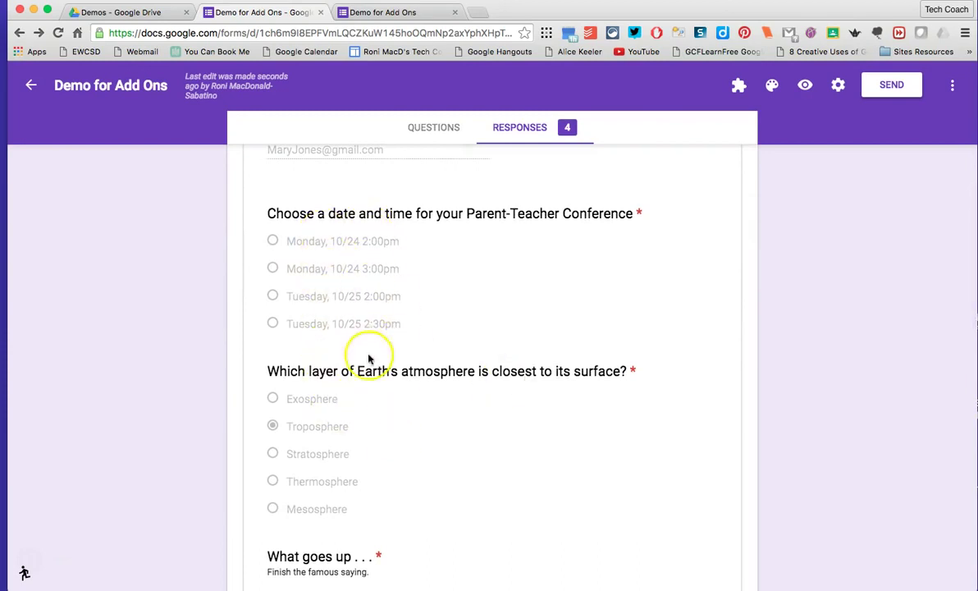
{"action": "scroll", "coordinate": [504, 338], "scroll_direction": "down", "scroll_amount": 5}
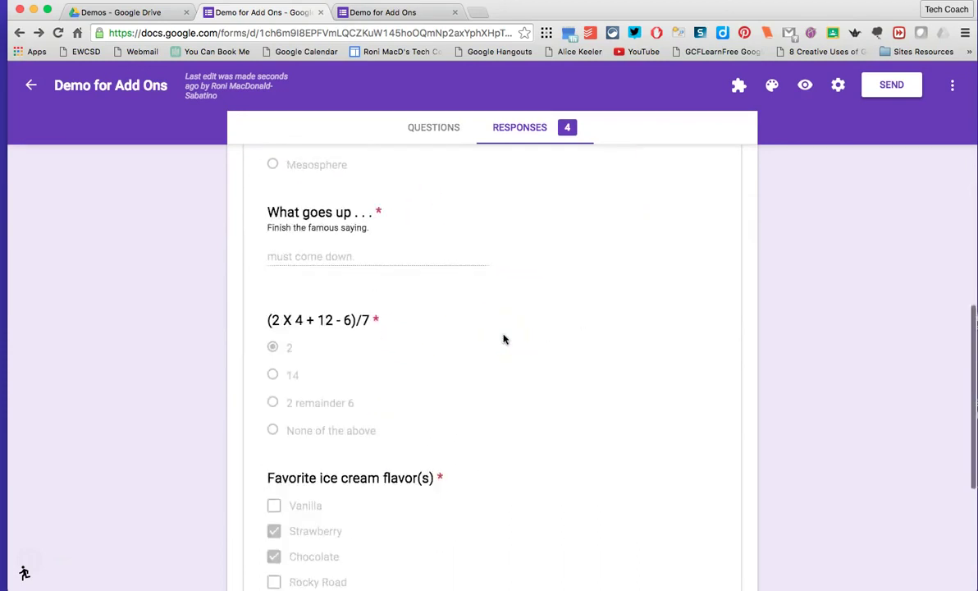
{"action": "scroll", "coordinate": [504, 338], "scroll_direction": "down", "scroll_amount": 2}
{"action": "scroll", "coordinate": [504, 338], "scroll_direction": "up", "scroll_amount": 11}
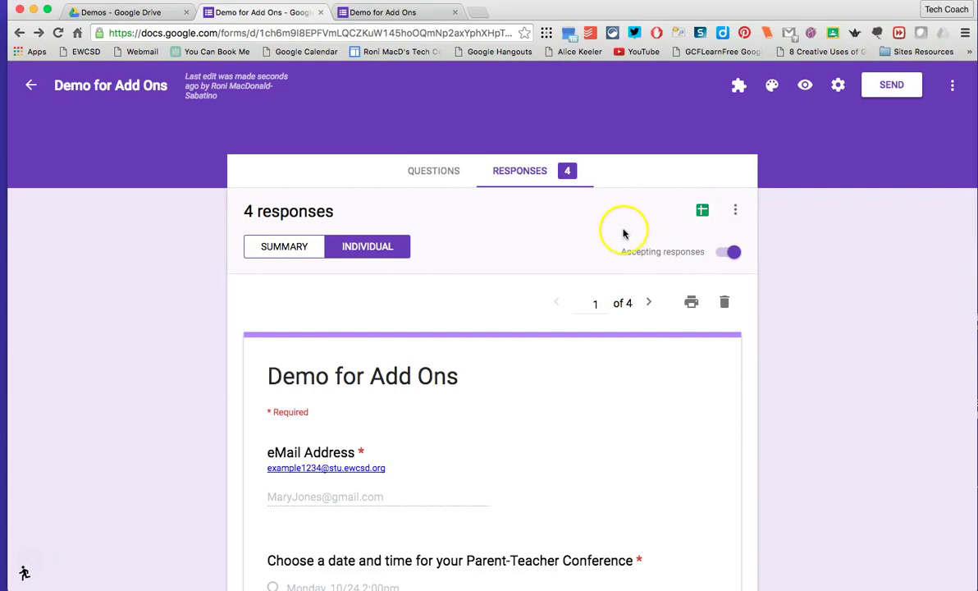
Step: Open the linked response spreadsheet and wrap the text in the Favorite ice cream flavor(s) column from the header through row 13
{"action": "left_click", "coordinate": [704, 212]}
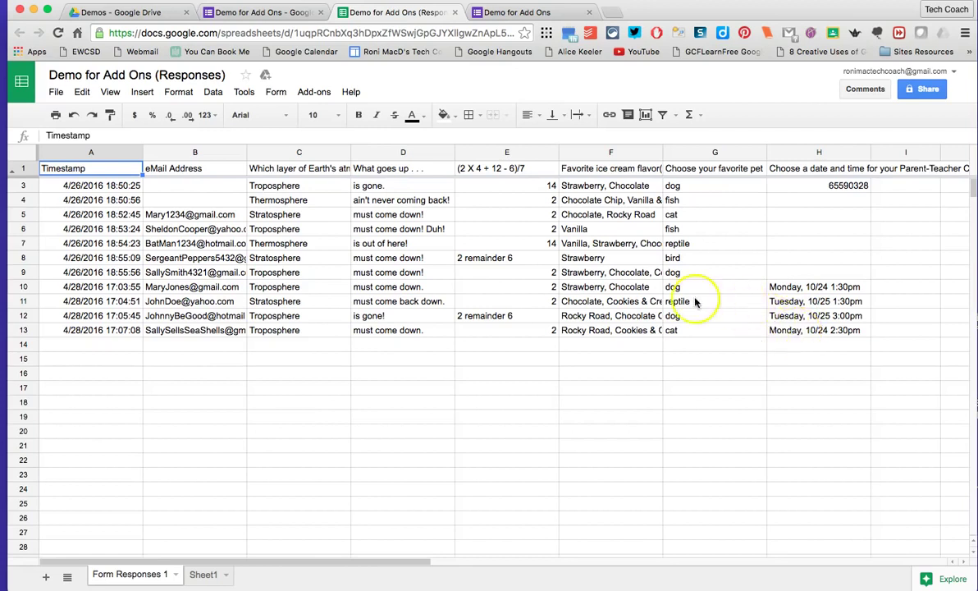
{"action": "left_click", "coordinate": [611, 169]}
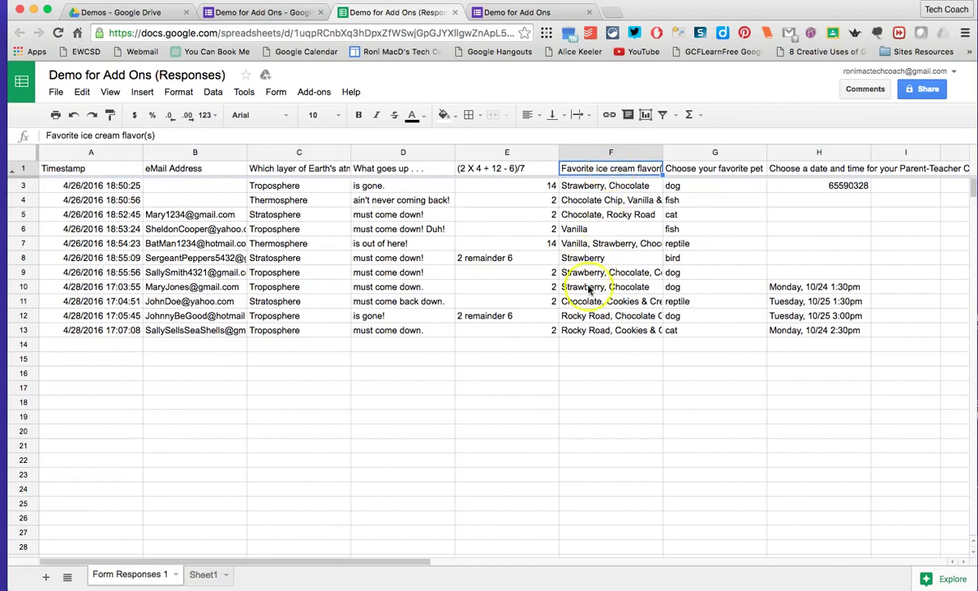
{"action": "left_click", "coordinate": [582, 331], "text": "shift"}
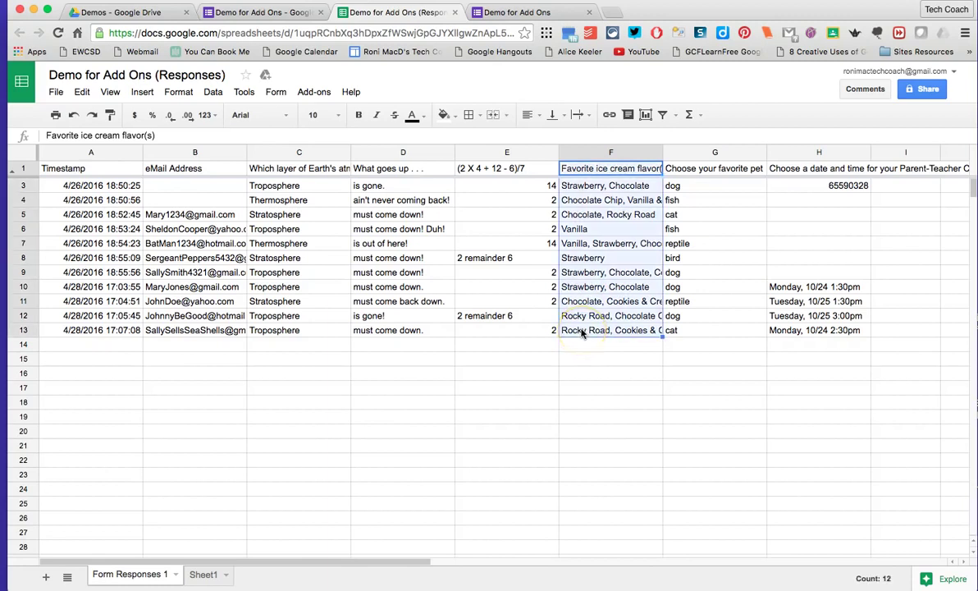
{"action": "left_click", "coordinate": [579, 116]}
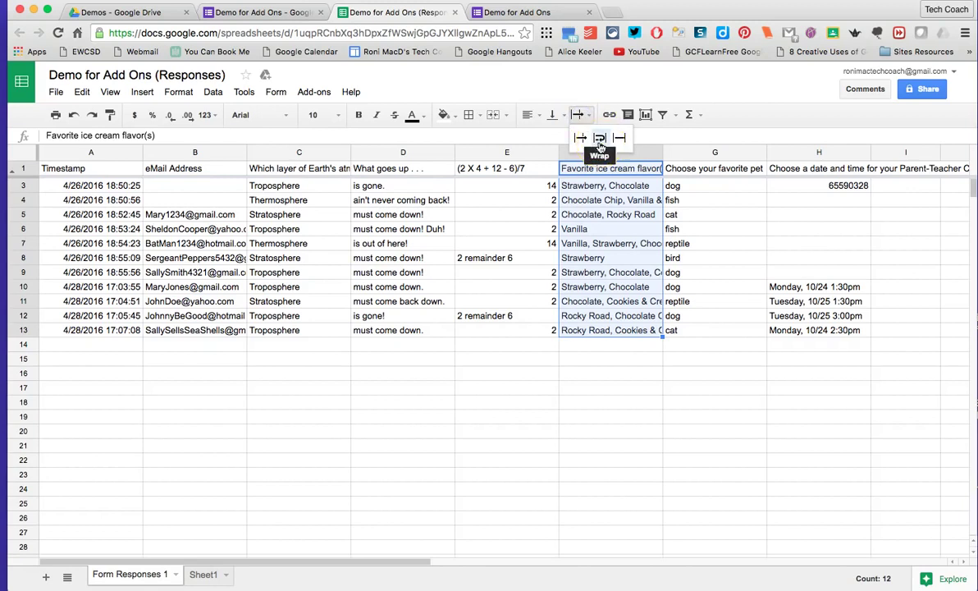
{"action": "left_click", "coordinate": [600, 139]}
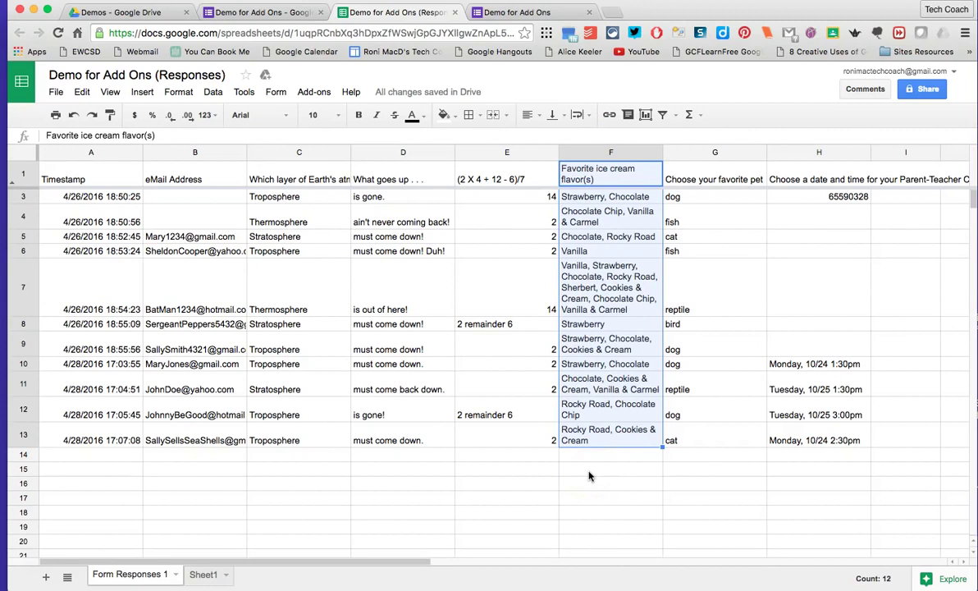
{"action": "left_click", "coordinate": [526, 468]}
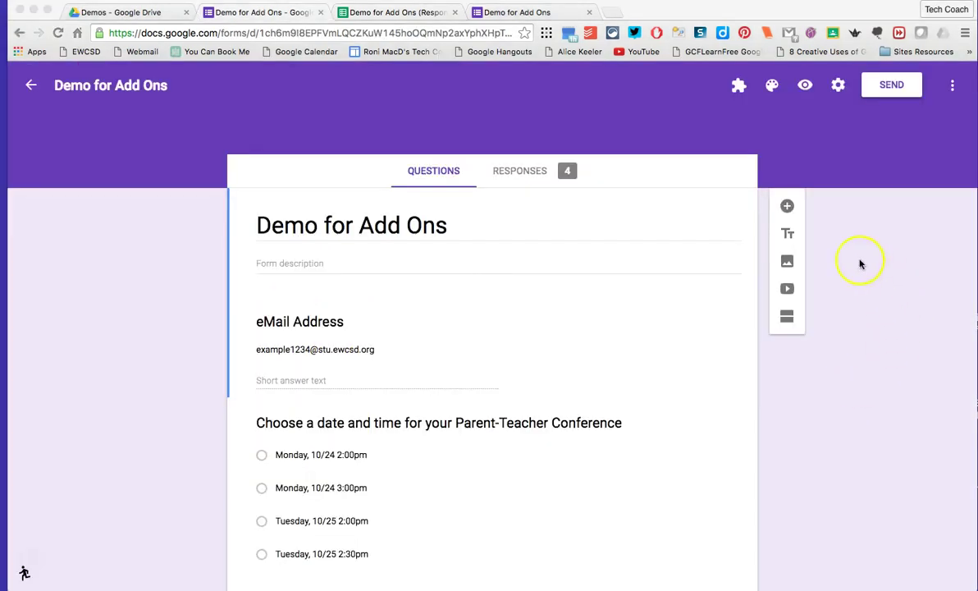
Step: Return to the form editor, open the Form Notifications configuration and enable Notify me
{"action": "left_click", "coordinate": [739, 86]}
{"action": "left_click", "coordinate": [738, 86]}
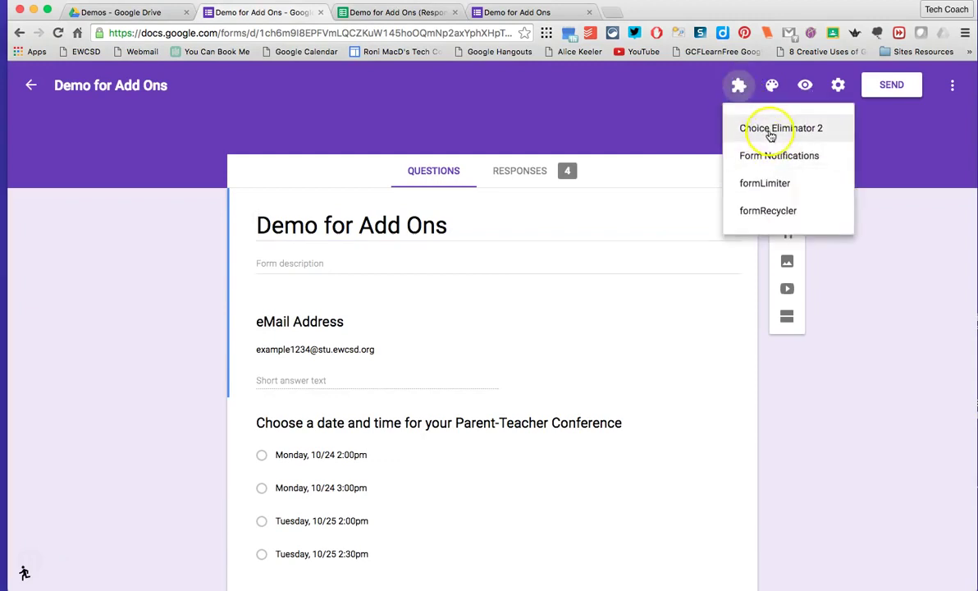
{"action": "left_click", "coordinate": [770, 156]}
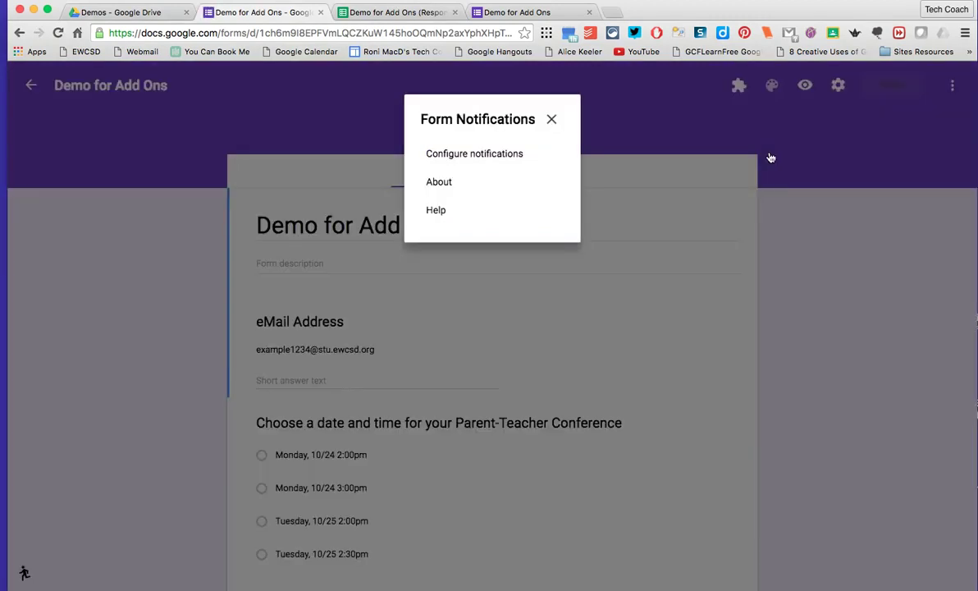
{"action": "left_click", "coordinate": [520, 157]}
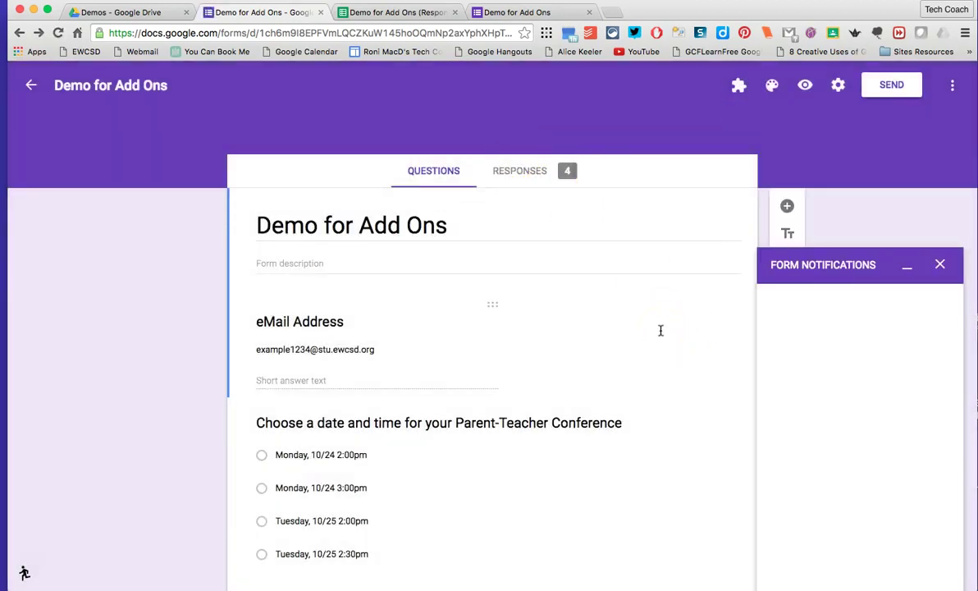
{"action": "left_click", "coordinate": [773, 299]}
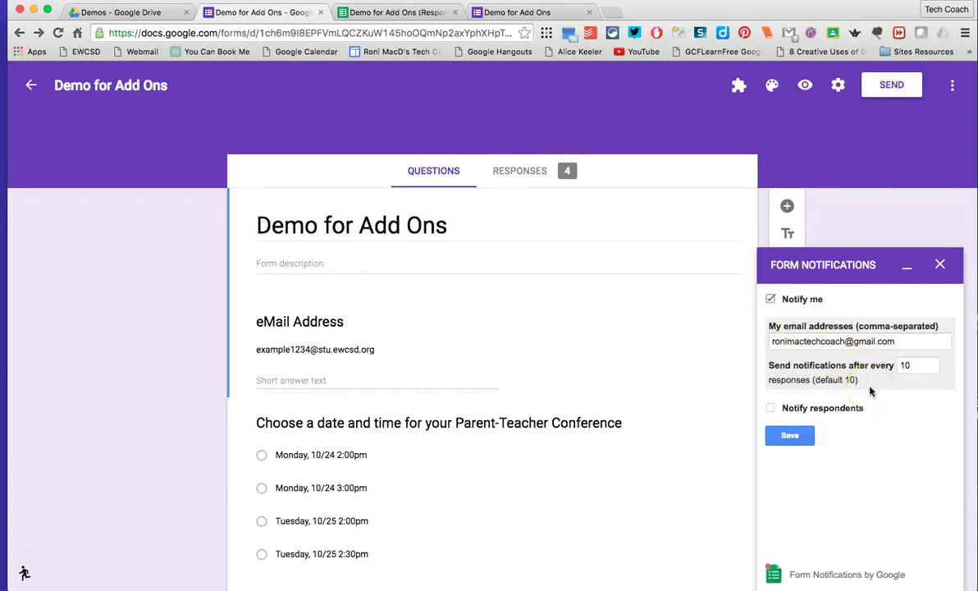
Step: Try different response intervals for sending notifications, then set the interval back to 10
{"action": "left_click", "coordinate": [909, 369]}
{"action": "left_click", "coordinate": [933, 366]}
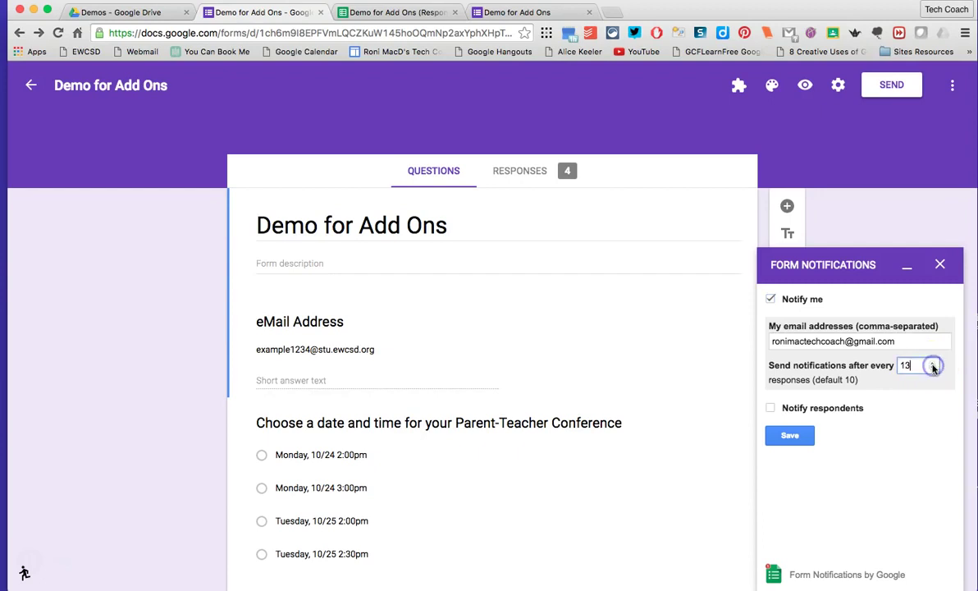
{"action": "left_click_drag", "start_coordinate": [934, 367], "coordinate": [933, 367]}
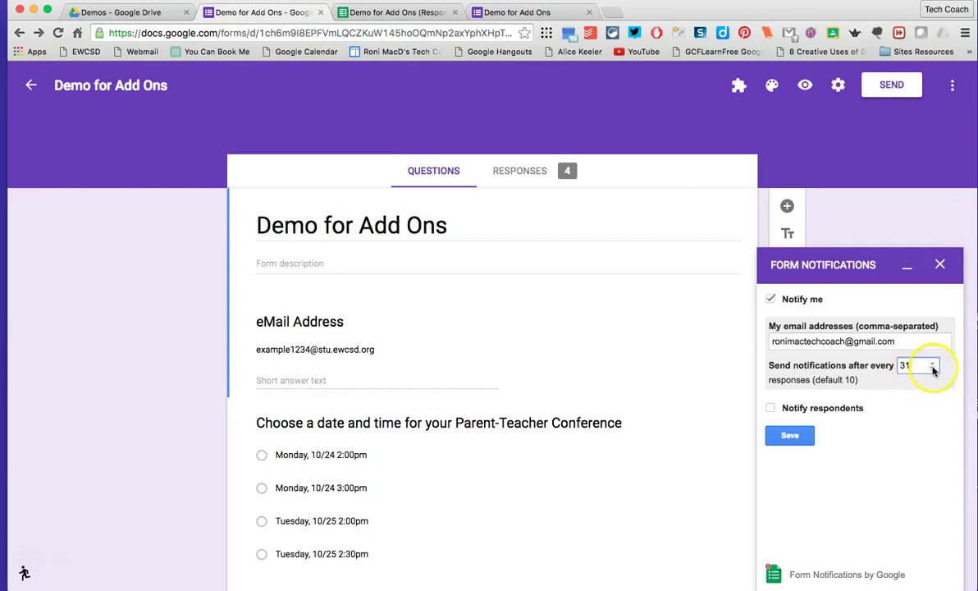
{"action": "left_click", "coordinate": [934, 370]}
{"action": "left_click_drag", "start_coordinate": [933, 370], "coordinate": [933, 368]}
{"action": "left_click", "coordinate": [933, 364]}
{"action": "left_click", "coordinate": [933, 364]}
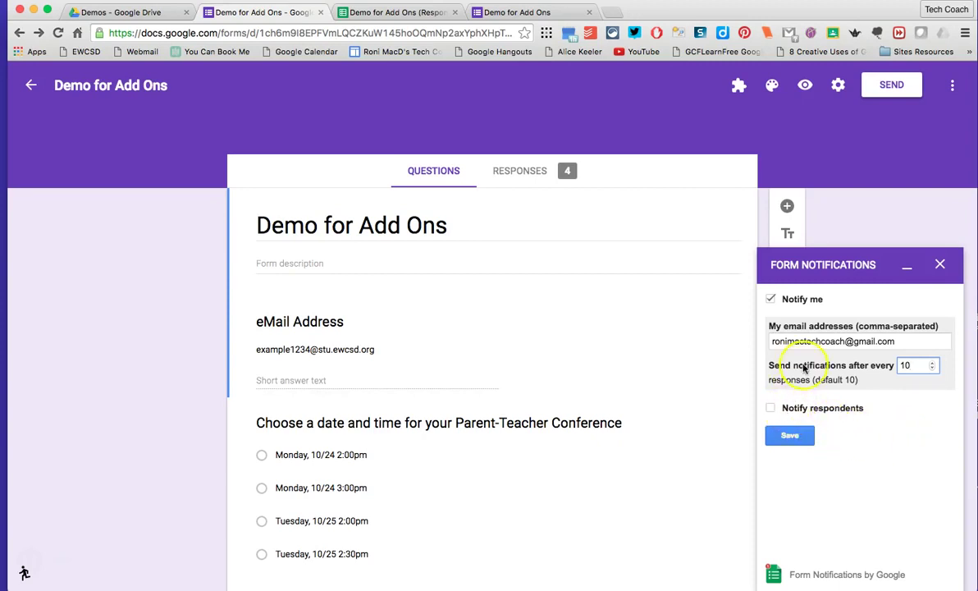
Step: Turn off Notify me, enable Notify respondents, look over the notification email subject and body, and close Form Notifications without saving
{"action": "left_click", "coordinate": [771, 300]}
{"action": "left_click", "coordinate": [772, 324]}
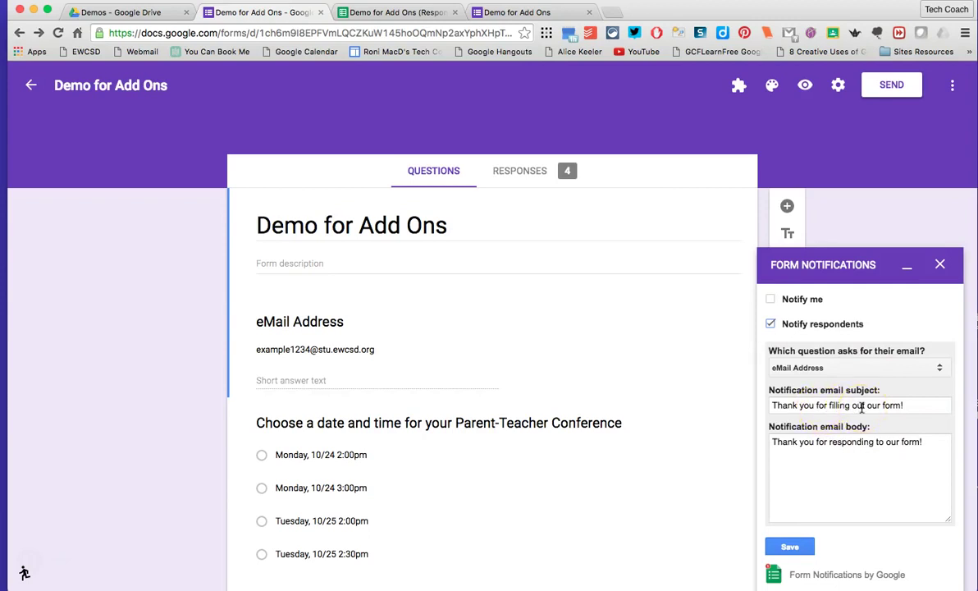
{"action": "left_click", "coordinate": [844, 405]}
{"action": "left_click", "coordinate": [844, 405]}
{"action": "left_click", "coordinate": [843, 444]}
{"action": "left_click", "coordinate": [941, 265]}
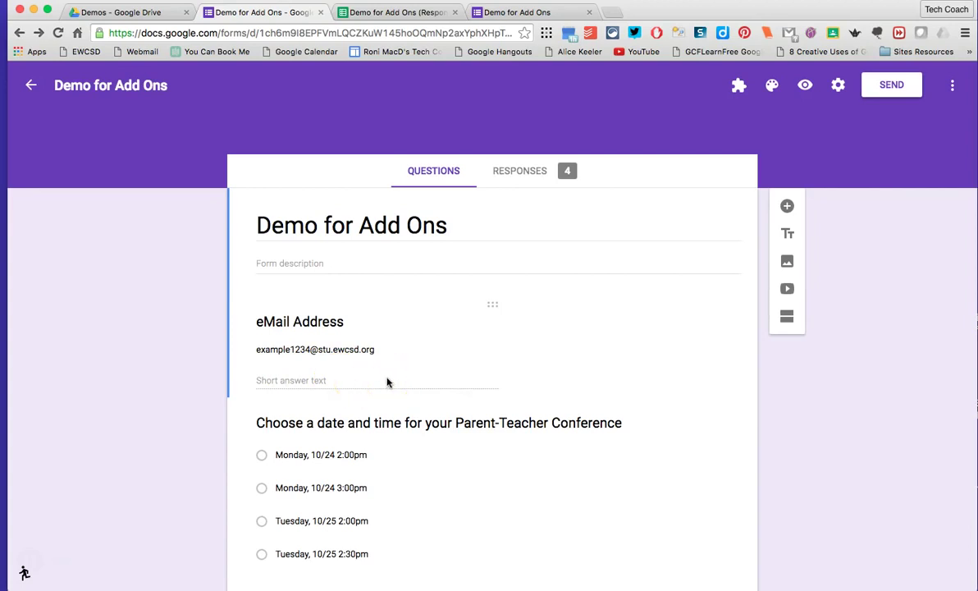
Step: In formLimiter, choose the destination spreadsheet cell value limit, look over its cell and value fields, and close it without saving
{"action": "left_click", "coordinate": [739, 87]}
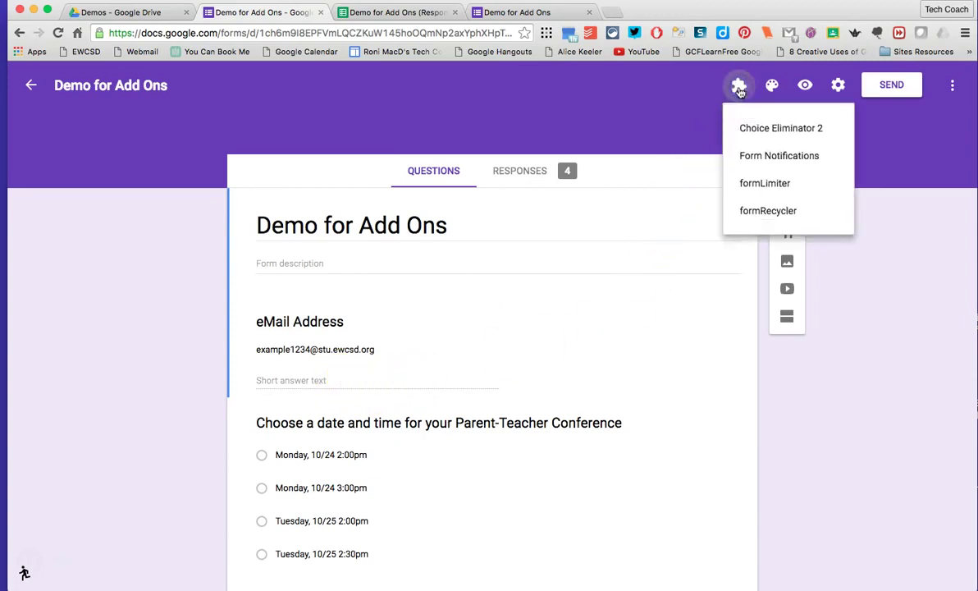
{"action": "left_click", "coordinate": [745, 187]}
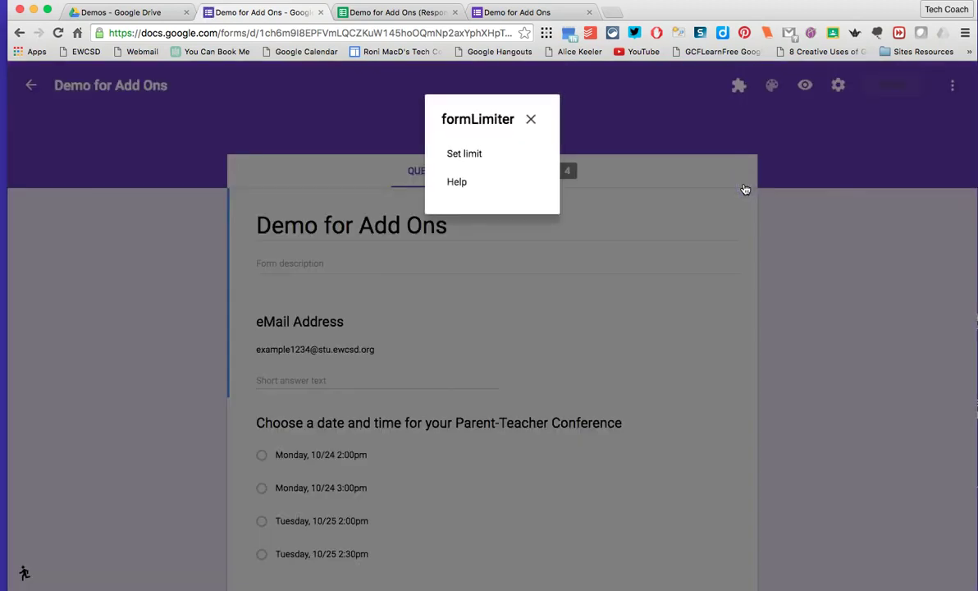
{"action": "left_click", "coordinate": [483, 156]}
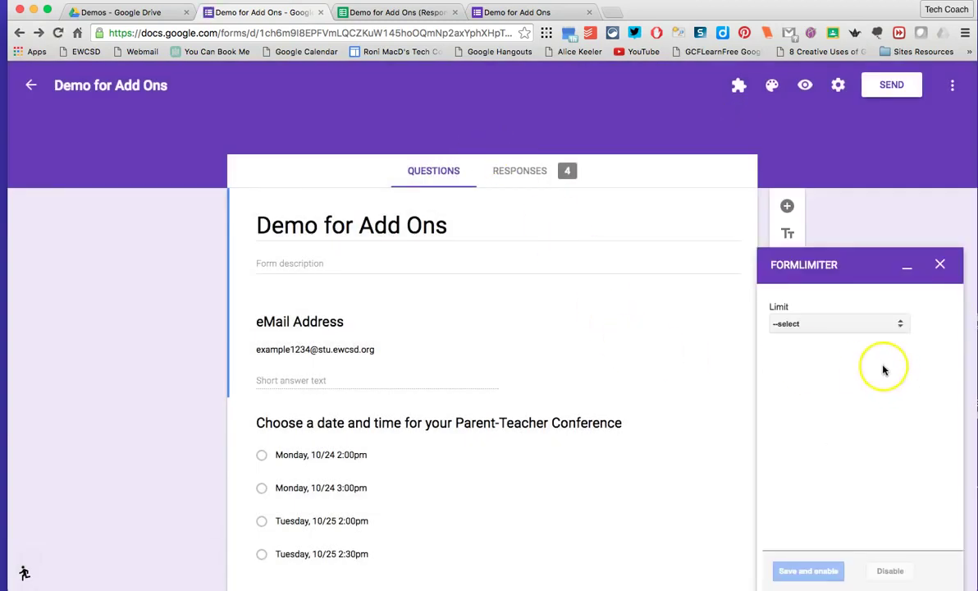
{"action": "left_click", "coordinate": [858, 324]}
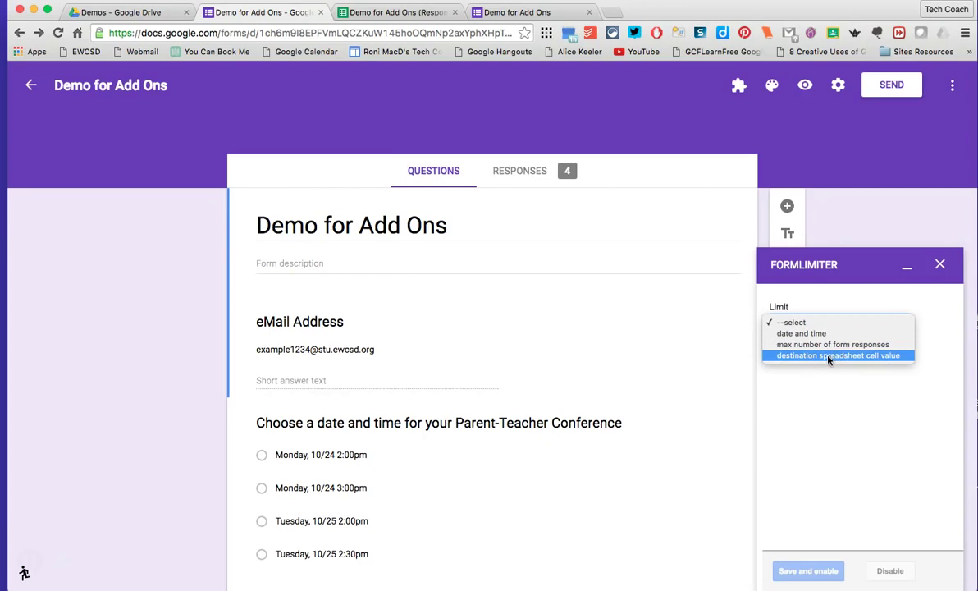
{"action": "left_click", "coordinate": [829, 358]}
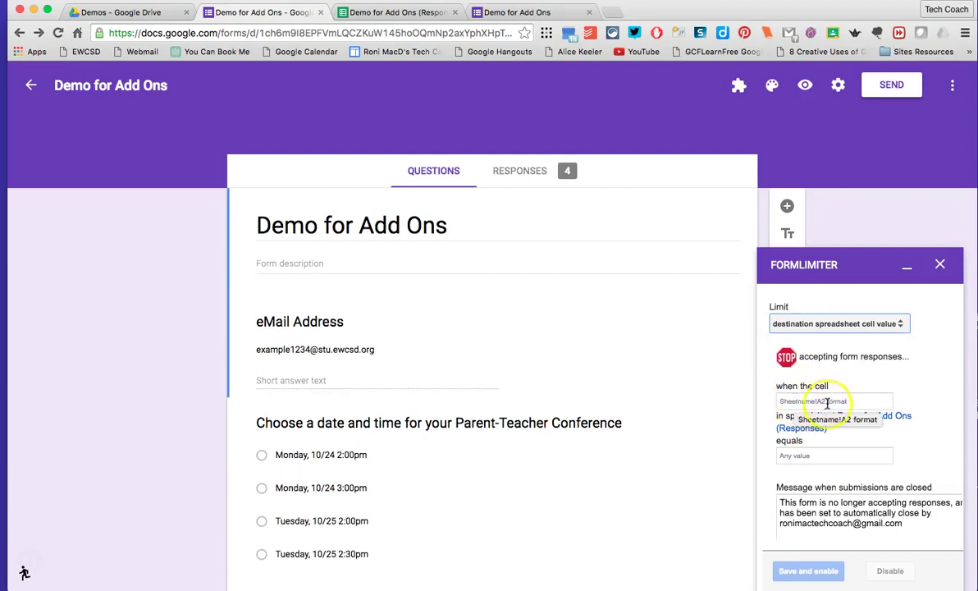
{"action": "left_click", "coordinate": [832, 401]}
{"action": "left_click", "coordinate": [809, 457]}
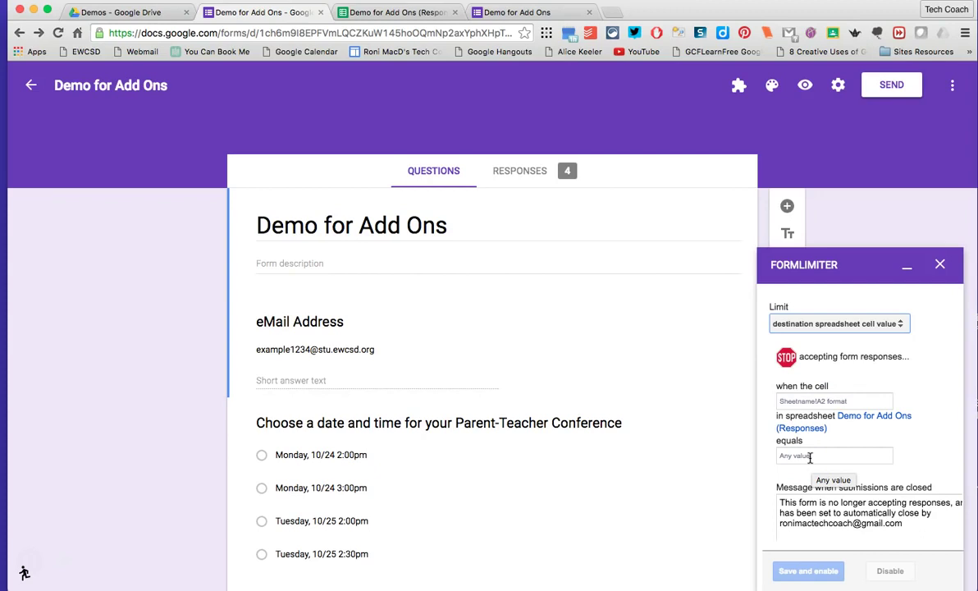
{"action": "left_click", "coordinate": [940, 264]}
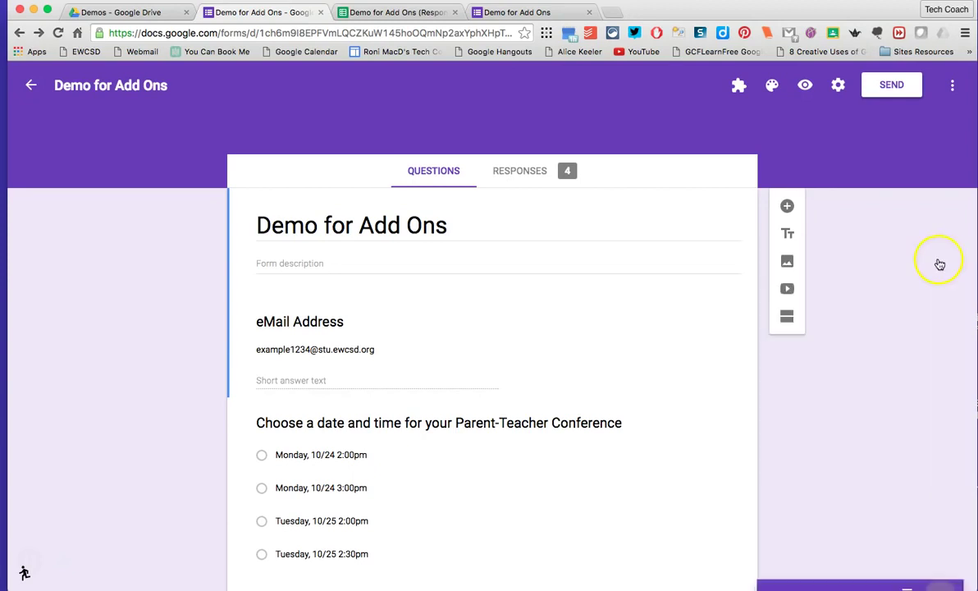
Step: Start recycling form questions with formRecycler and select an existing form to load its questions
{"action": "left_click", "coordinate": [739, 87]}
{"action": "left_click", "coordinate": [745, 212]}
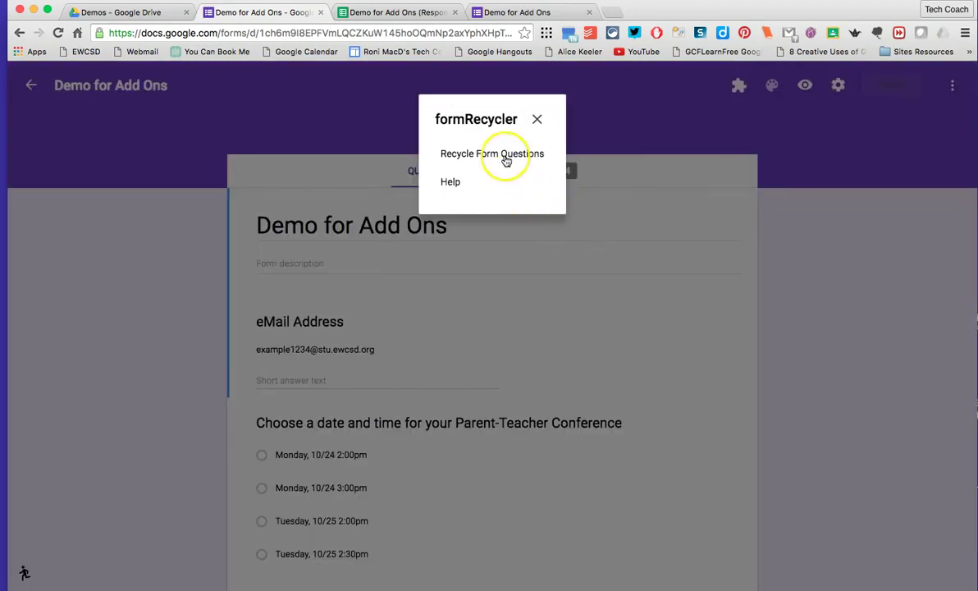
{"action": "left_click", "coordinate": [503, 156]}
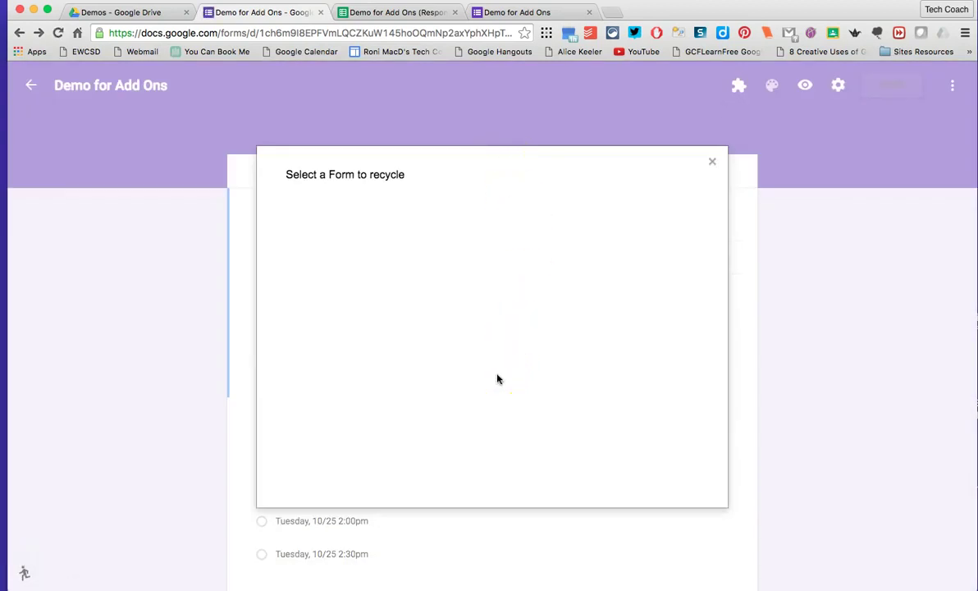
{"action": "left_click", "coordinate": [472, 309]}
{"action": "left_click", "coordinate": [325, 462]}
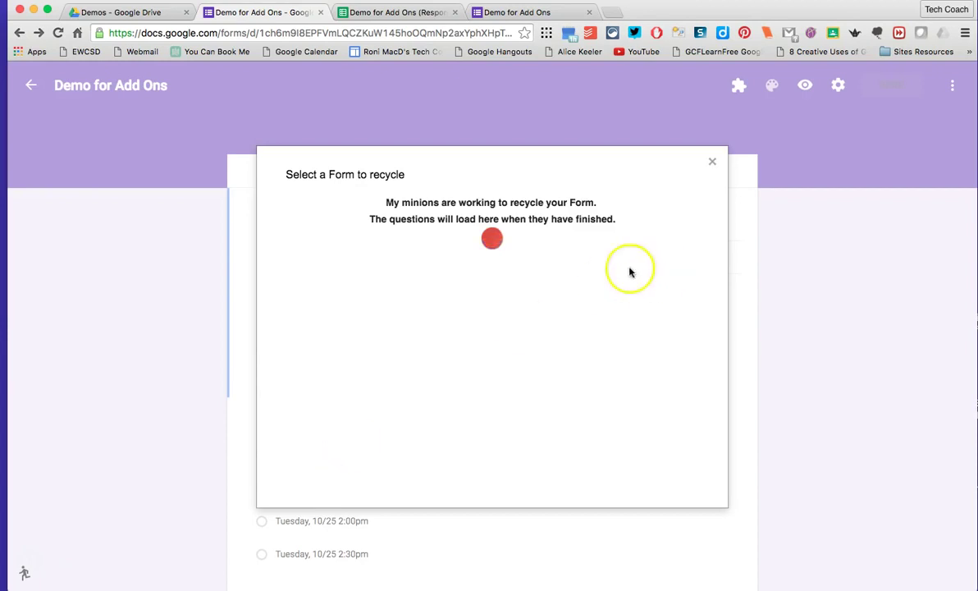
{"action": "left_click", "coordinate": [493, 343]}
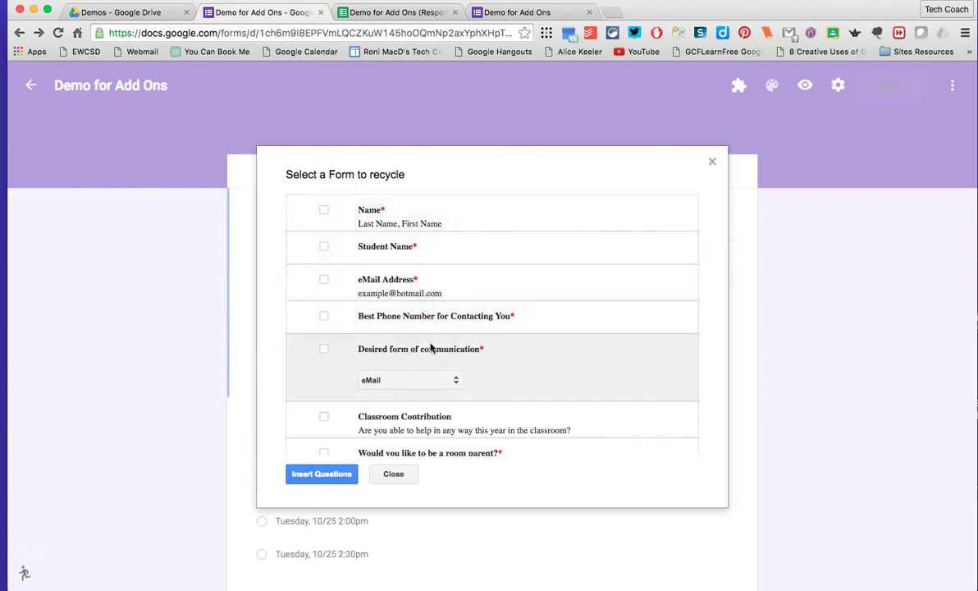
Step: Look through the selected form's questions available for recycling, and close formRecycler without inserting any
{"action": "scroll", "coordinate": [430, 348], "scroll_direction": "down", "scroll_amount": 3}
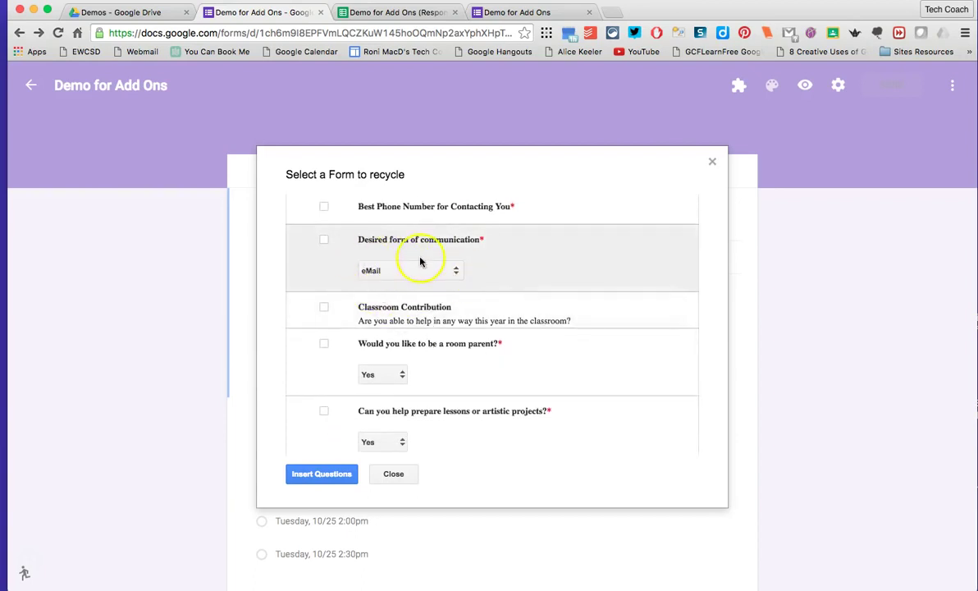
{"action": "scroll", "coordinate": [427, 262], "scroll_direction": "up", "scroll_amount": 3}
{"action": "scroll", "coordinate": [428, 263], "scroll_direction": "down", "scroll_amount": 2}
{"action": "scroll", "coordinate": [430, 262], "scroll_direction": "down", "scroll_amount": 2}
{"action": "scroll", "coordinate": [430, 262], "scroll_direction": "up", "scroll_amount": 3}
{"action": "left_click", "coordinate": [402, 322]}
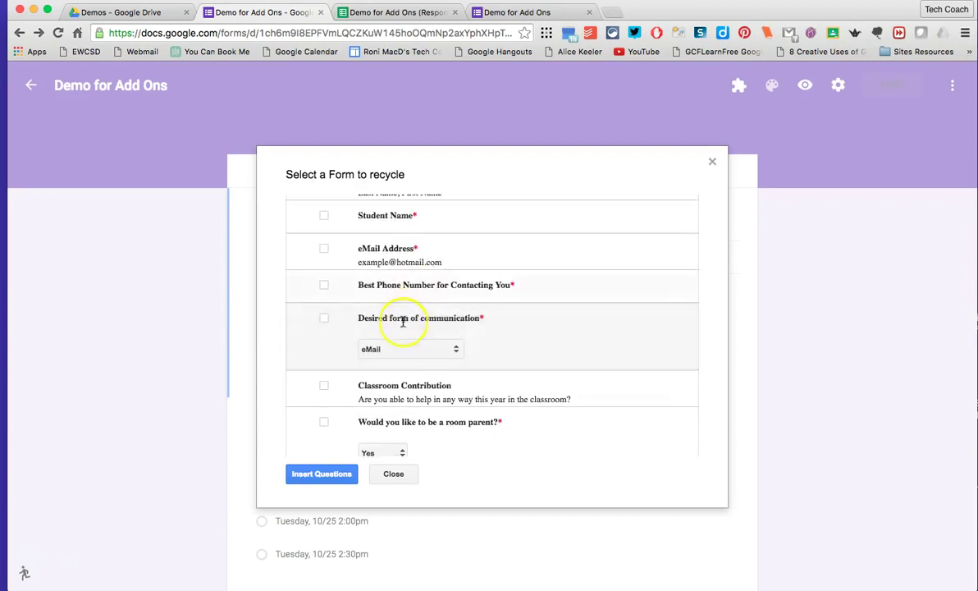
{"action": "scroll", "coordinate": [408, 381], "scroll_direction": "down", "scroll_amount": 5}
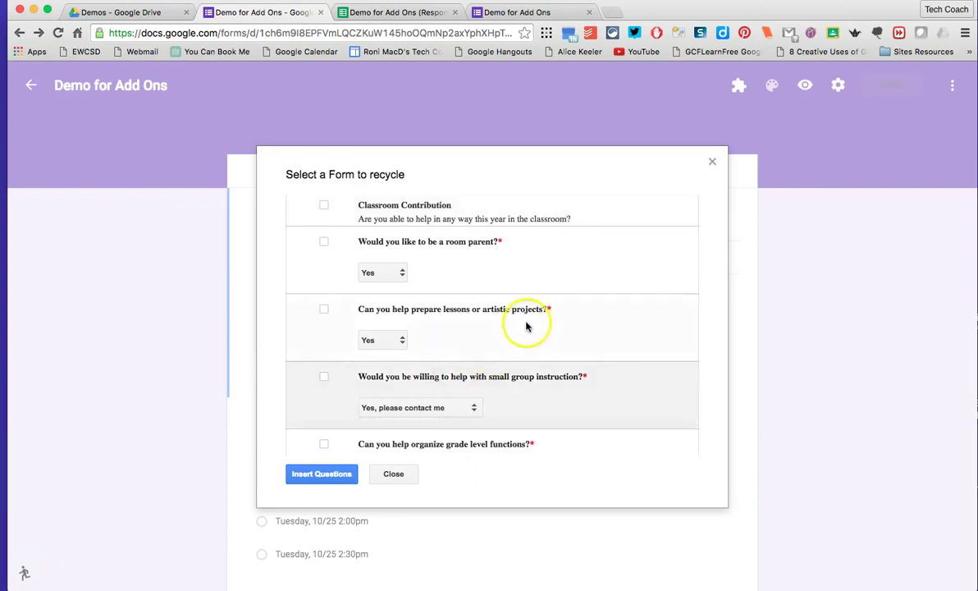
{"action": "scroll", "coordinate": [525, 321], "scroll_direction": "down", "scroll_amount": 3}
{"action": "scroll", "coordinate": [524, 320], "scroll_direction": "up", "scroll_amount": 5}
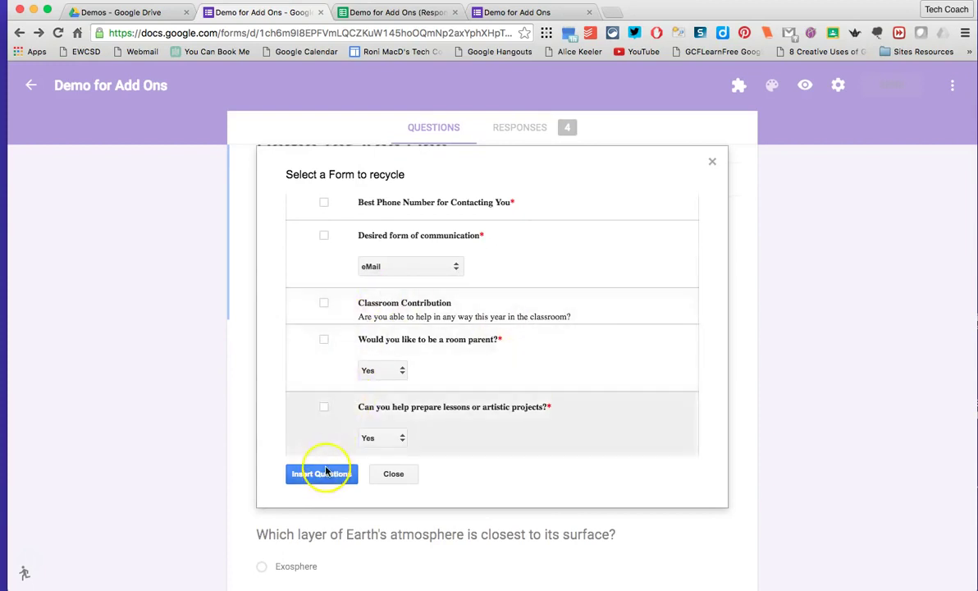
{"action": "left_click", "coordinate": [712, 163]}
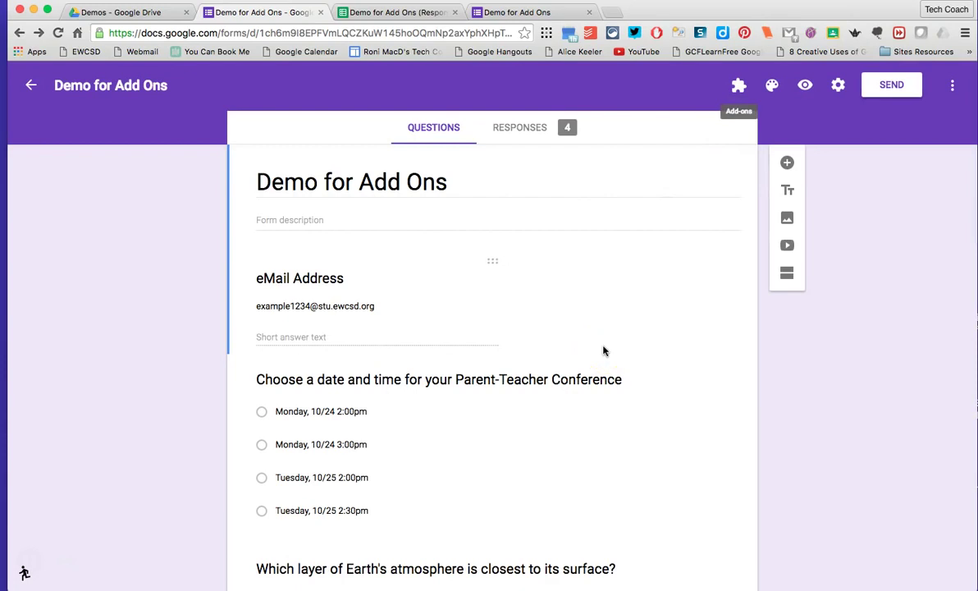
{"action": "left_click", "coordinate": [563, 282]}
Step: Switch to the Demo for Add Ons (Responses) spreadsheet and examine the charts and insights that Explore suggests for the form responses
{"action": "left_click", "coordinate": [416, 14]}
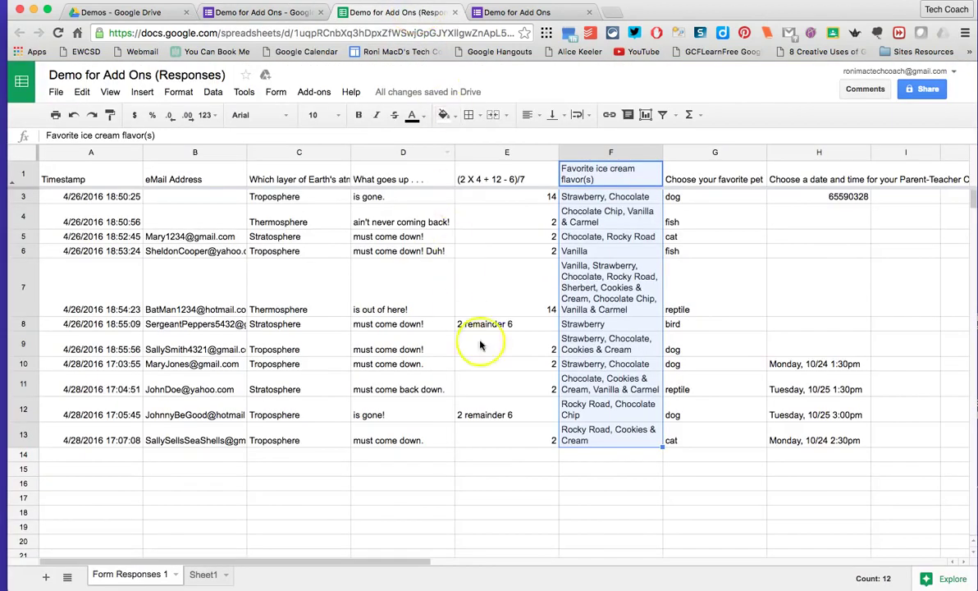
{"action": "left_click", "coordinate": [927, 580]}
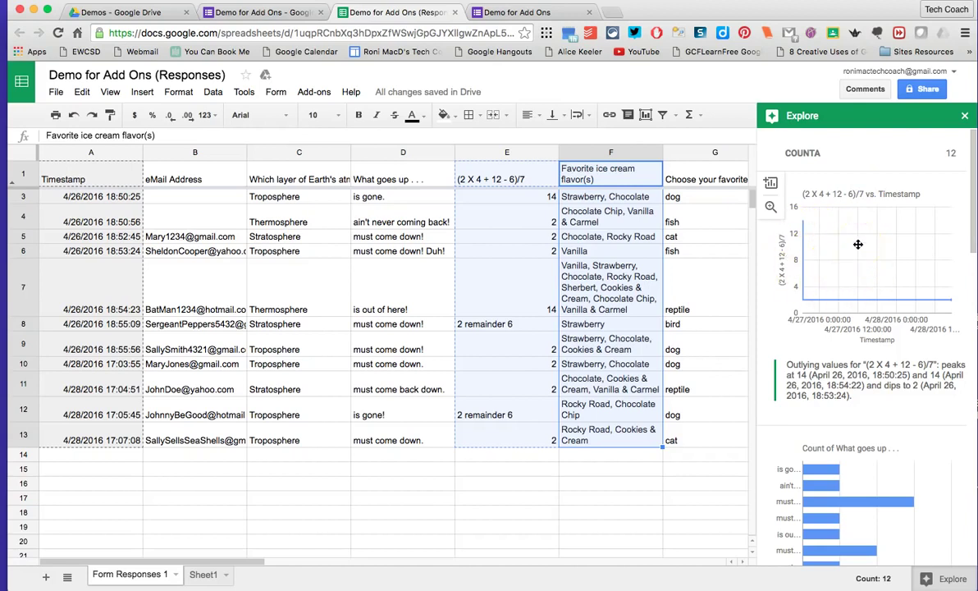
{"action": "scroll", "coordinate": [858, 245], "scroll_direction": "down", "scroll_amount": 5}
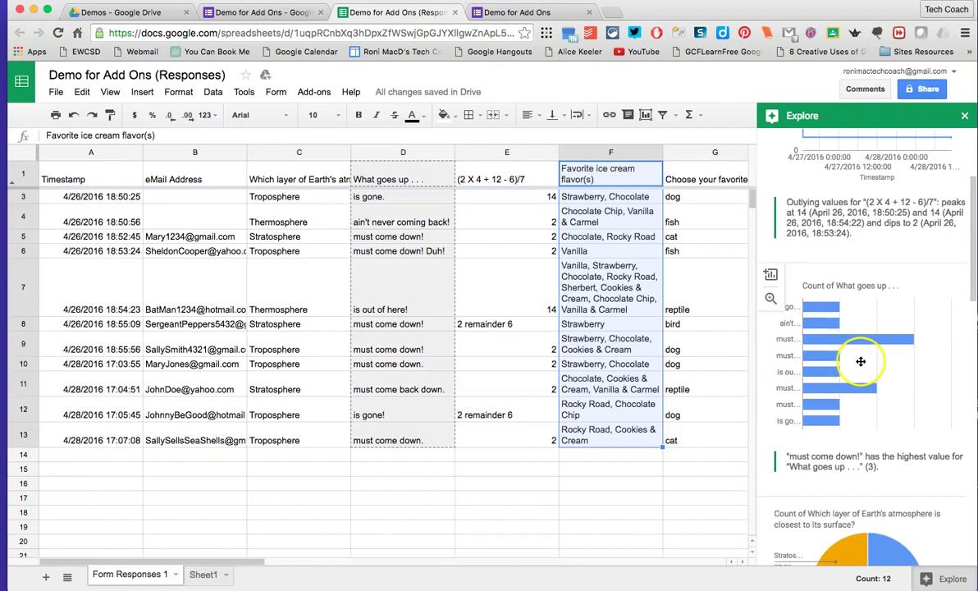
{"action": "scroll", "coordinate": [799, 362], "scroll_direction": "down", "scroll_amount": 2}
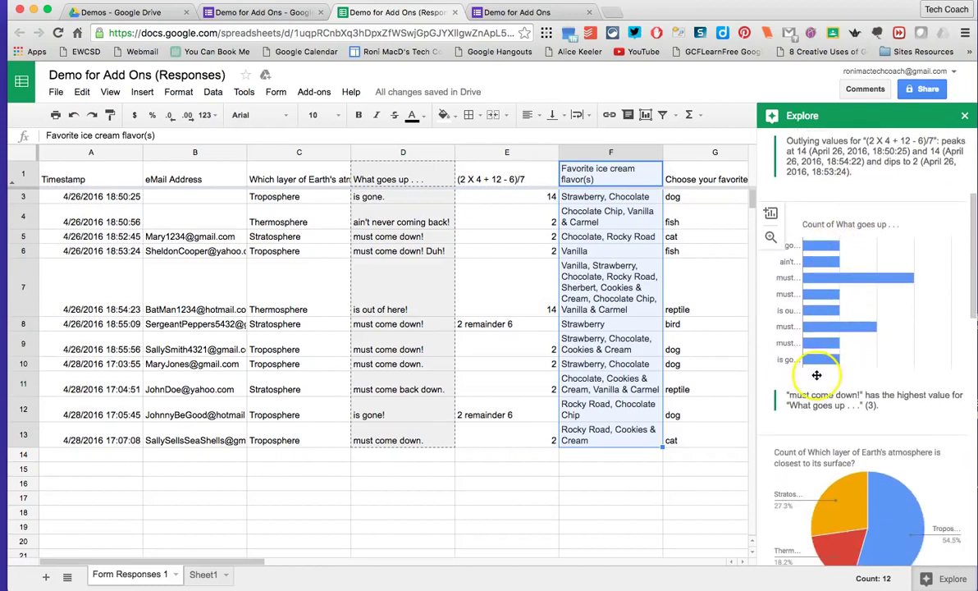
{"action": "scroll", "coordinate": [892, 335], "scroll_direction": "down", "scroll_amount": 3}
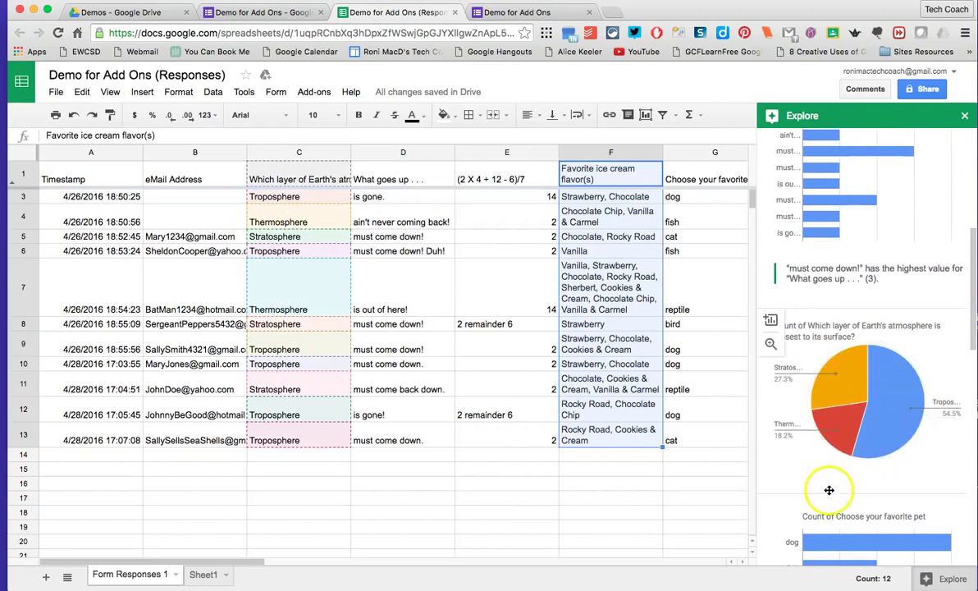
{"action": "scroll", "coordinate": [819, 484], "scroll_direction": "down", "scroll_amount": 5}
{"action": "scroll", "coordinate": [819, 485], "scroll_direction": "down", "scroll_amount": 5}
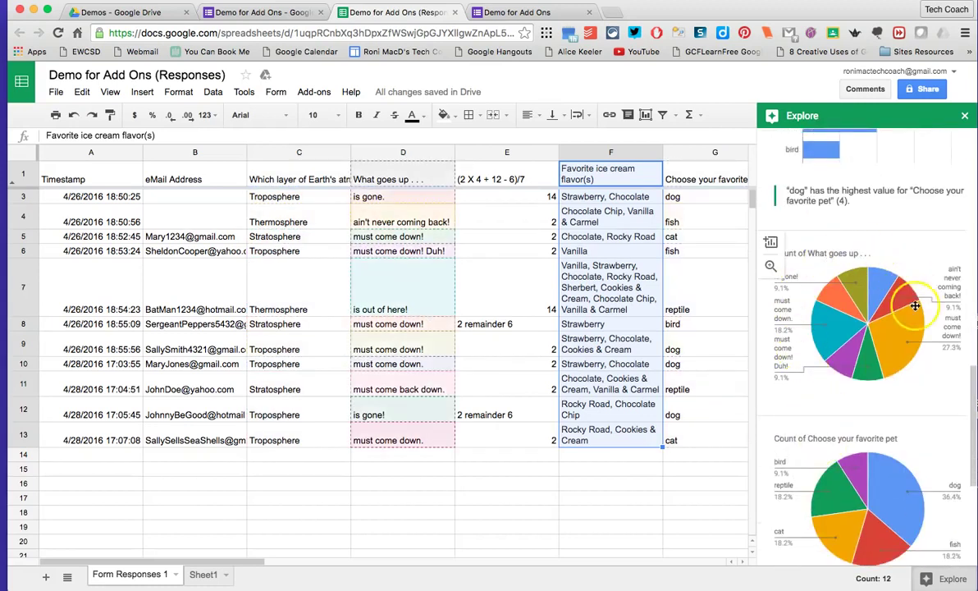
{"action": "scroll", "coordinate": [814, 428], "scroll_direction": "down", "scroll_amount": 3}
{"action": "scroll", "coordinate": [814, 428], "scroll_direction": "down", "scroll_amount": 2}
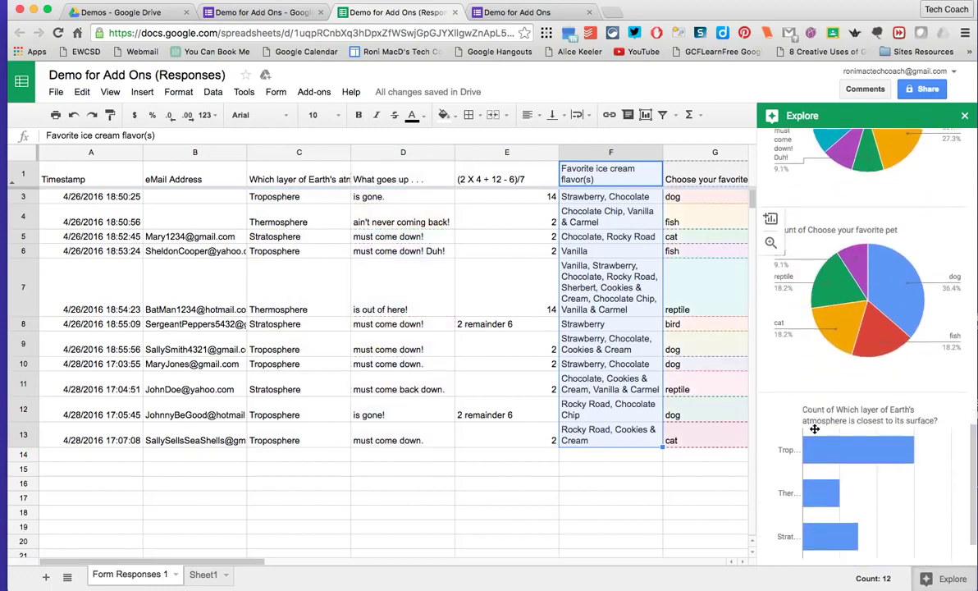
{"action": "scroll", "coordinate": [776, 463], "scroll_direction": "down", "scroll_amount": 2}
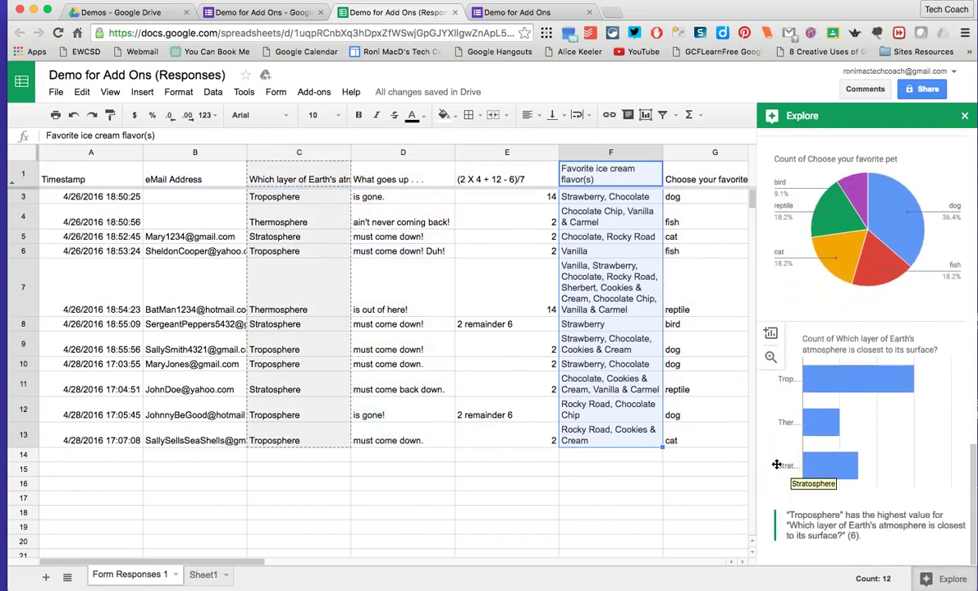